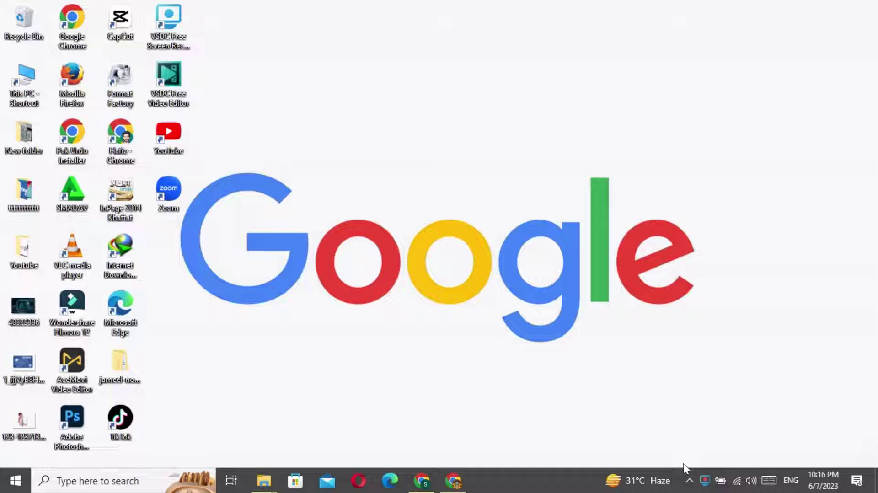
Switch to Google Ads and start a Video campaign without a goal's guidance, using the Get views subtype
{"action": "left_click", "coordinate": [458, 485]}
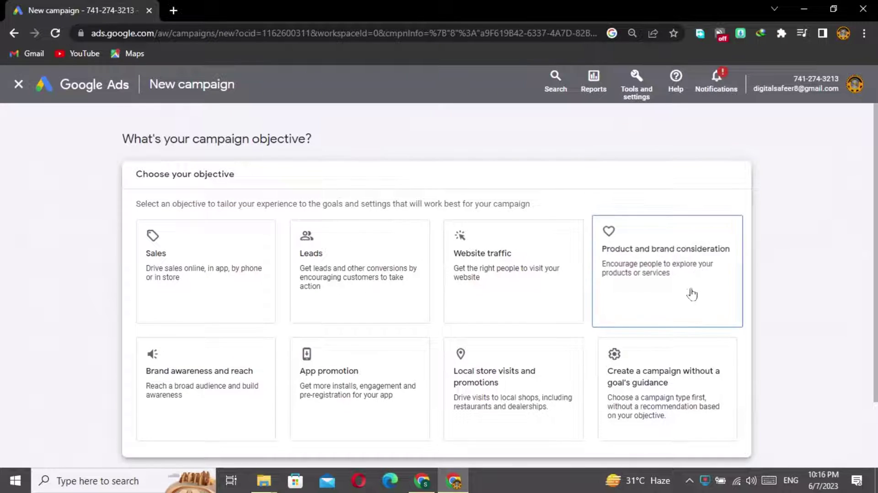
{"action": "left_click", "coordinate": [660, 392]}
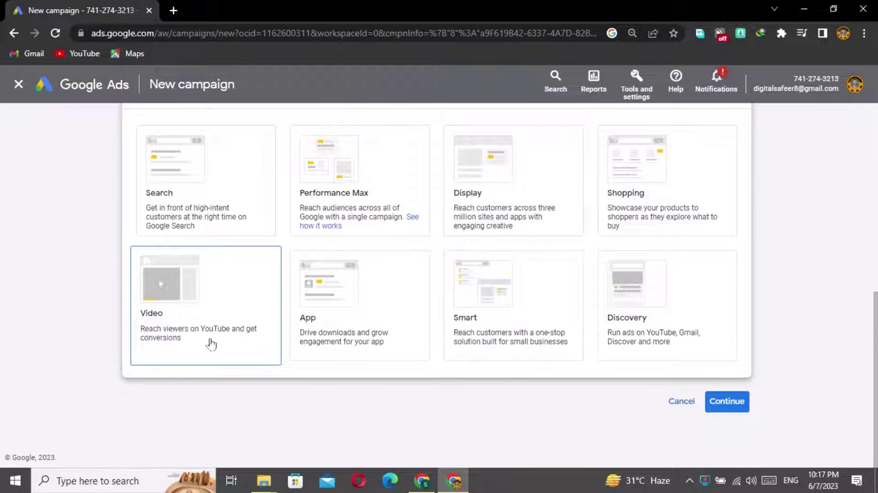
{"action": "left_click", "coordinate": [209, 312]}
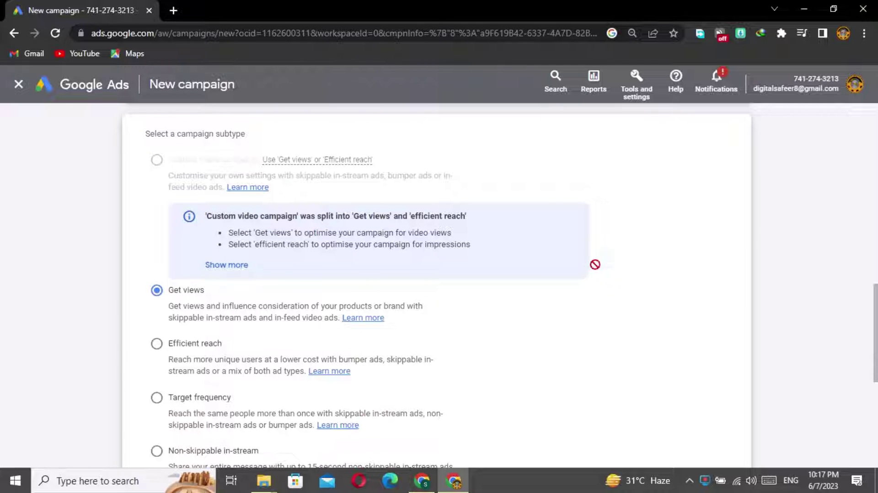
{"action": "left_click_drag", "start_coordinate": [875, 302], "coordinate": [875, 386]}
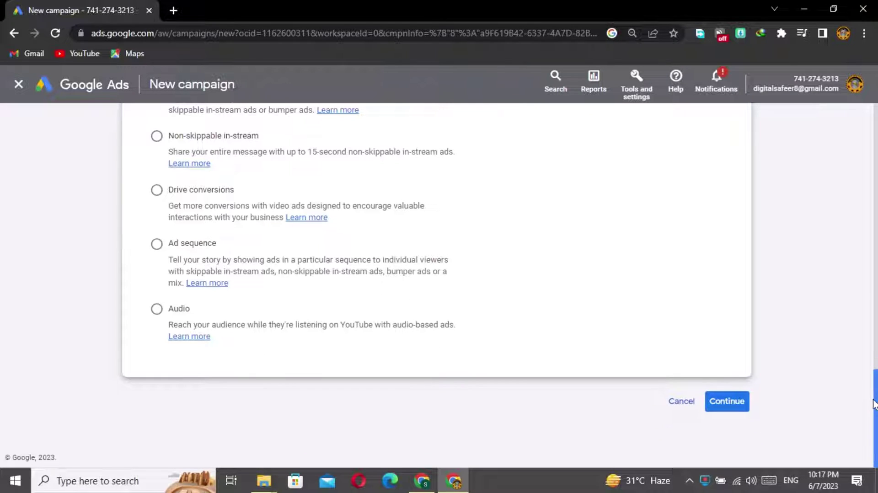
{"action": "left_click", "coordinate": [738, 407]}
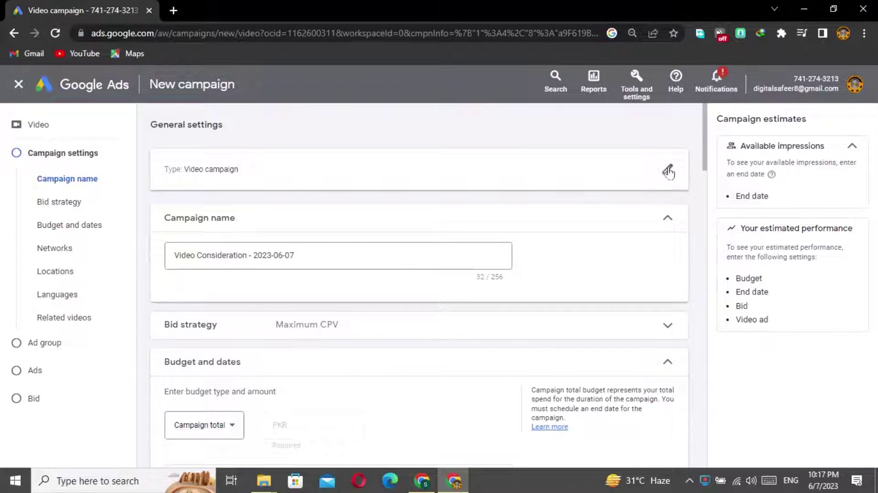
Rename the campaign as "Video ad for kia sportage"
{"action": "left_click", "coordinate": [364, 250]}
{"action": "key", "text": "BackSpace"}
{"action": "key", "text": "BackSpace"}
{"action": "key", "text": "BackSpace"}
{"action": "key", "text": "BackSpace"}
{"action": "key", "text": "BackSpace"}
{"action": "key", "text": "BackSpace"}
{"action": "key", "text": "BackSpace"}
{"action": "key", "text": "BackSpace"}
{"action": "key", "text": "BackSpace"}
{"action": "key", "text": "BackSpace"}
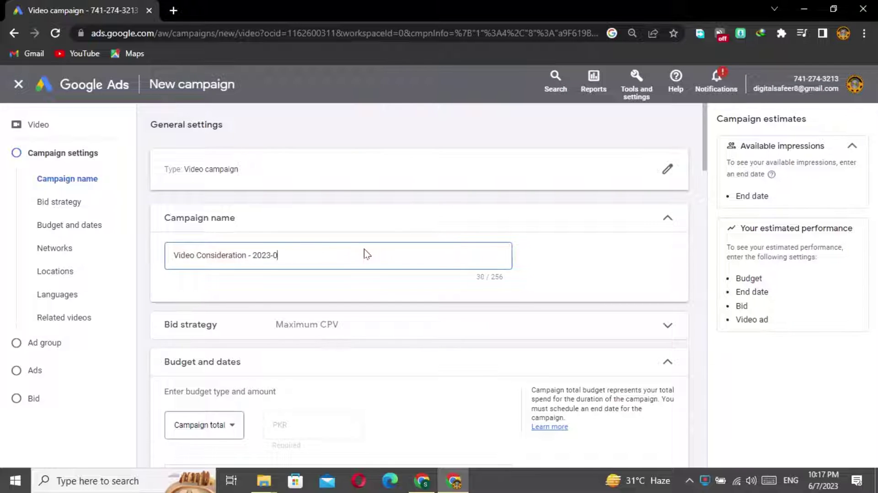
{"action": "key", "text": "BackSpace"}
{"action": "key", "text": "BackSpace"}
{"action": "key", "text": "BackSpace"}
{"action": "key", "text": "BackSpace"}
{"action": "key", "text": "BackSpace"}
{"action": "key", "text": "BackSpace"}
{"action": "key", "text": "BackSpace"}
{"action": "key", "text": "BackSpace"}
{"action": "key", "text": "BackSpace"}
{"action": "key", "text": "BackSpace"}
{"action": "key", "text": "BackSpace"}
{"action": "key", "text": "BackSpace"}
{"action": "key", "text": "BackSpace"}
{"action": "key", "text": "BackSpace"}
{"action": "key", "text": "BackSpace"}
{"action": "key", "text": "BackSpace"}
{"action": "key", "text": "BackSpace"}
{"action": "key", "text": "BackSpace"}
{"action": "key", "text": "BackSpace"}
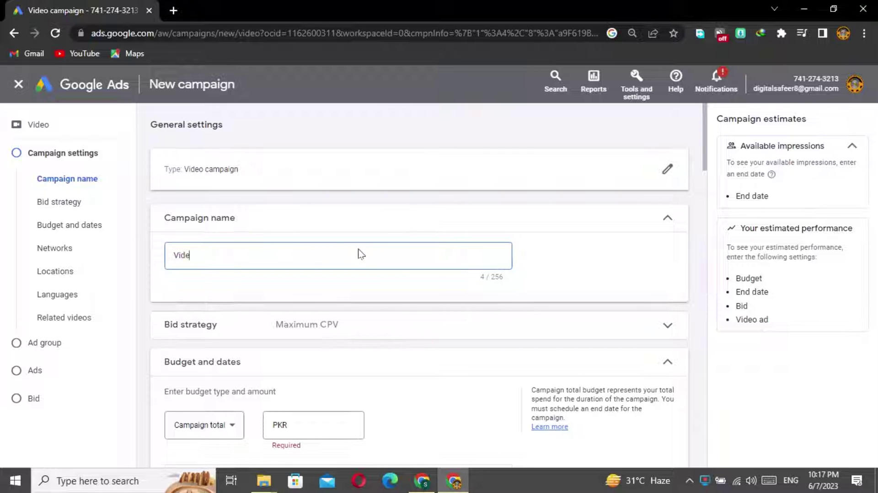
{"action": "type", "text": "o ad for"}
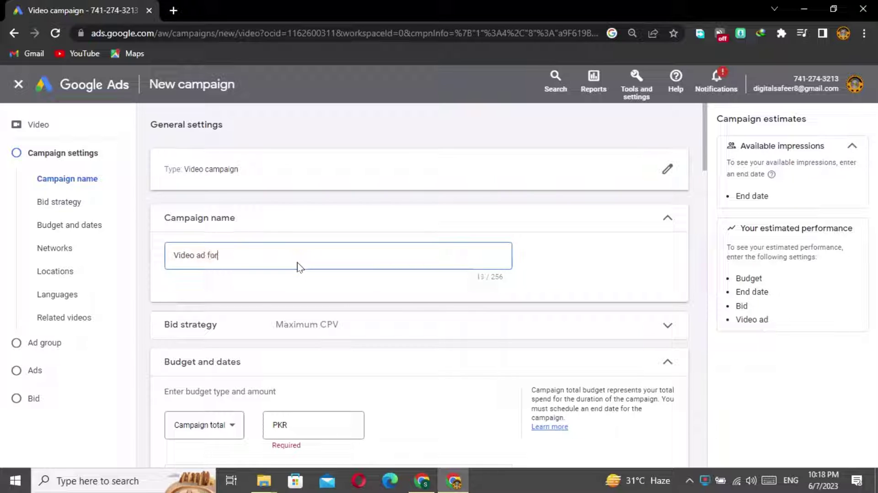
{"action": "type", "text": " kia sportage"}
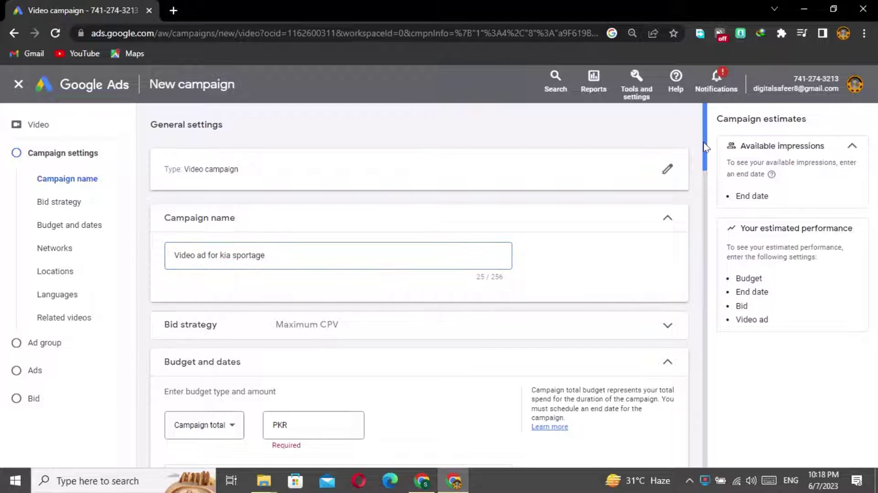
Set the campaign total budget to PKR 1,000 and the end date to 14 Jun 2023
{"action": "left_click_drag", "start_coordinate": [704, 146], "coordinate": [701, 170]}
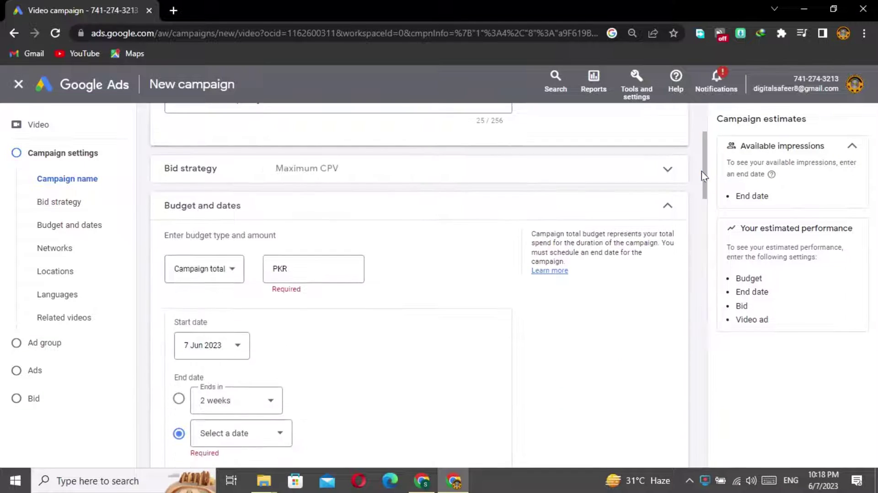
{"action": "left_click", "coordinate": [631, 177]}
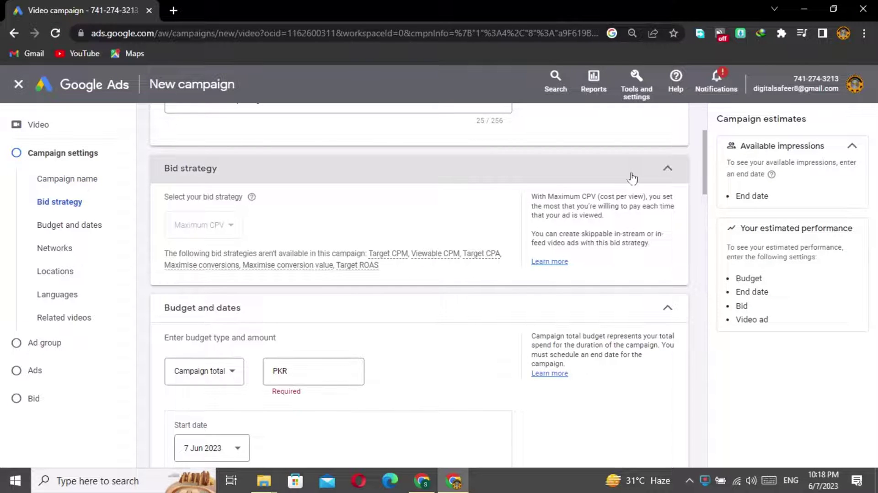
{"action": "left_click", "coordinate": [632, 177]}
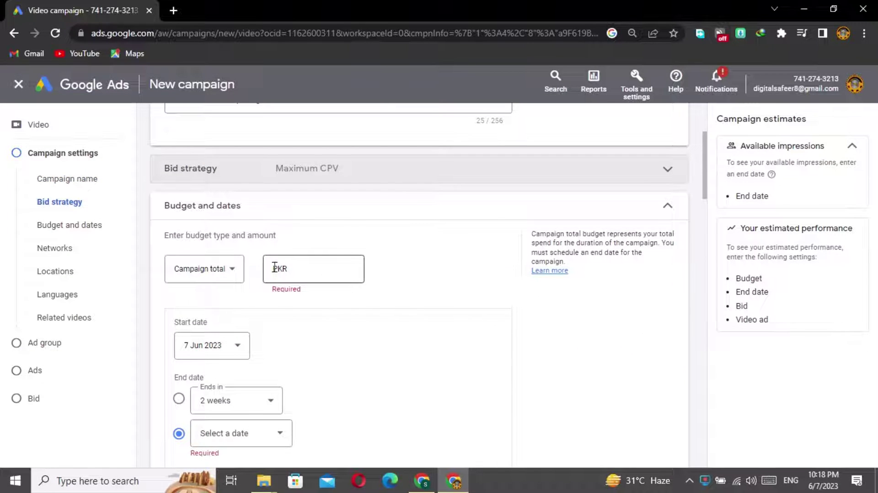
{"action": "left_click", "coordinate": [314, 269]}
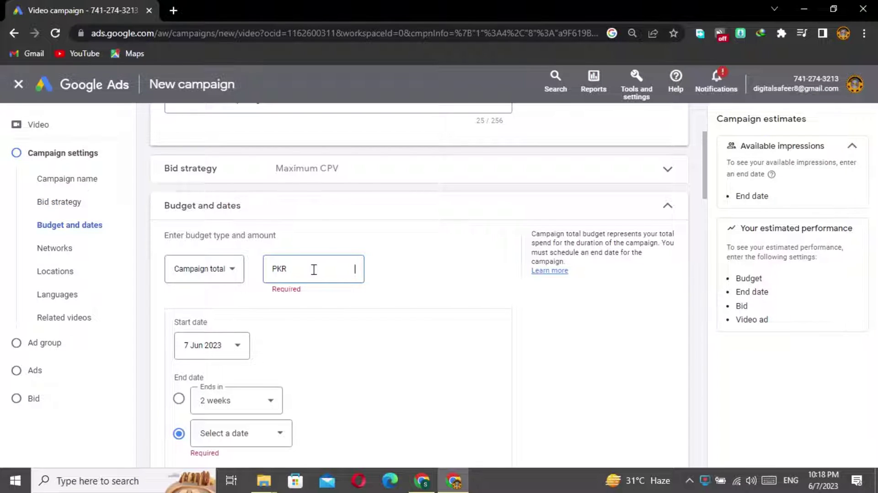
{"action": "type", "text": "1,000"}
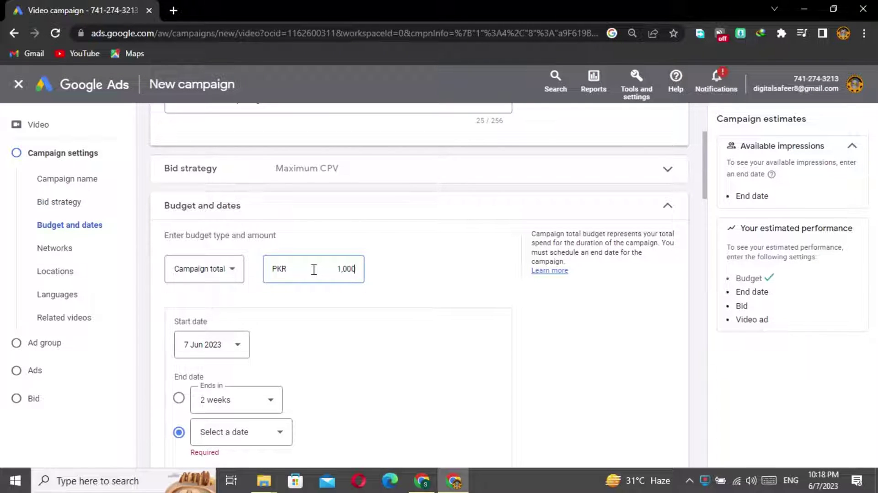
{"action": "left_click", "coordinate": [281, 437]}
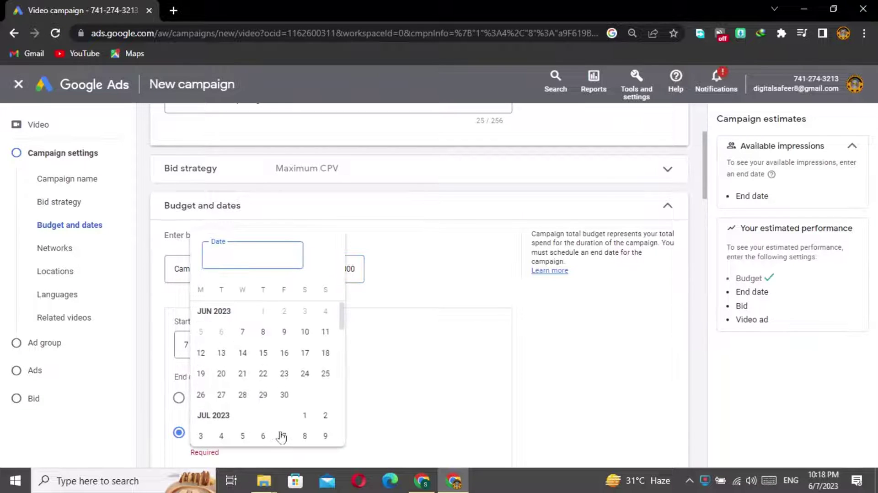
{"action": "left_click", "coordinate": [243, 354]}
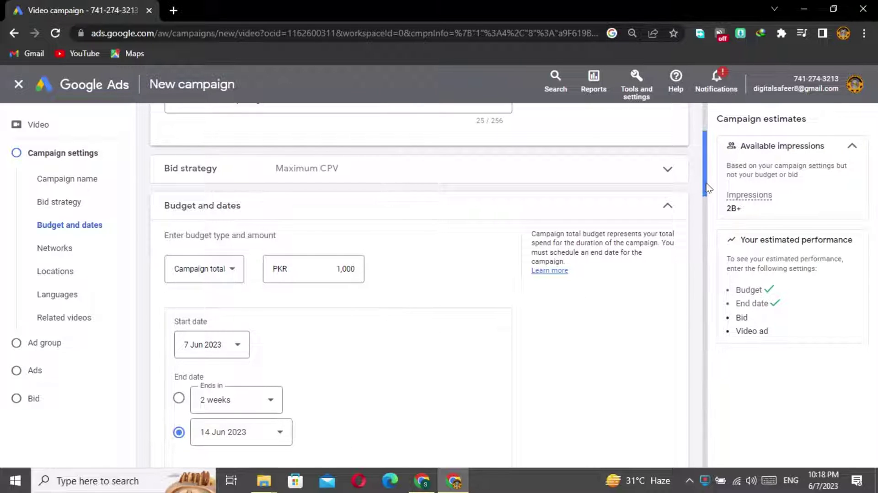
Add English and Urdu as the languages that the campaign's customers speak
{"action": "left_click_drag", "start_coordinate": [706, 187], "coordinate": [701, 253]}
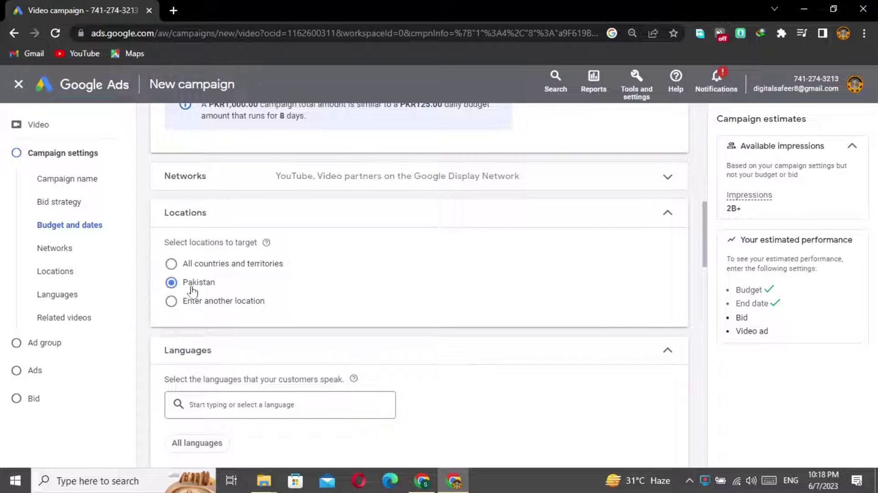
{"action": "left_click", "coordinate": [258, 405]}
{"action": "left_click_drag", "start_coordinate": [704, 231], "coordinate": [704, 245]}
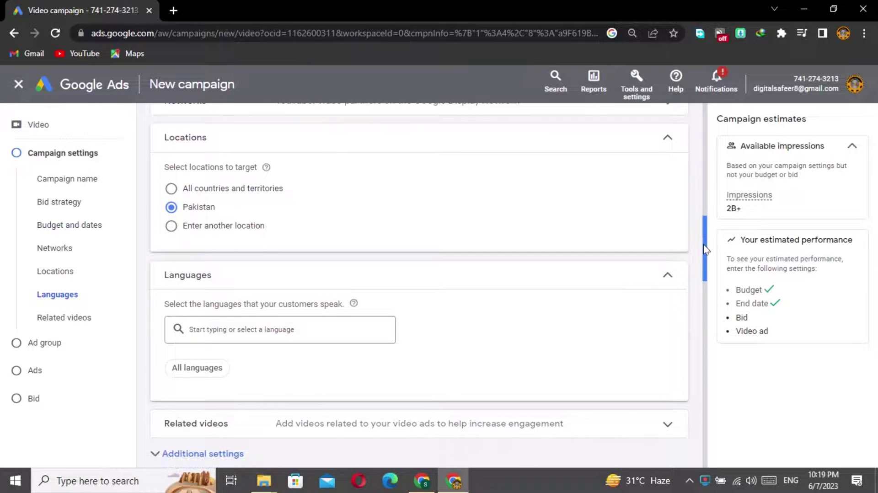
{"action": "left_click", "coordinate": [276, 329]}
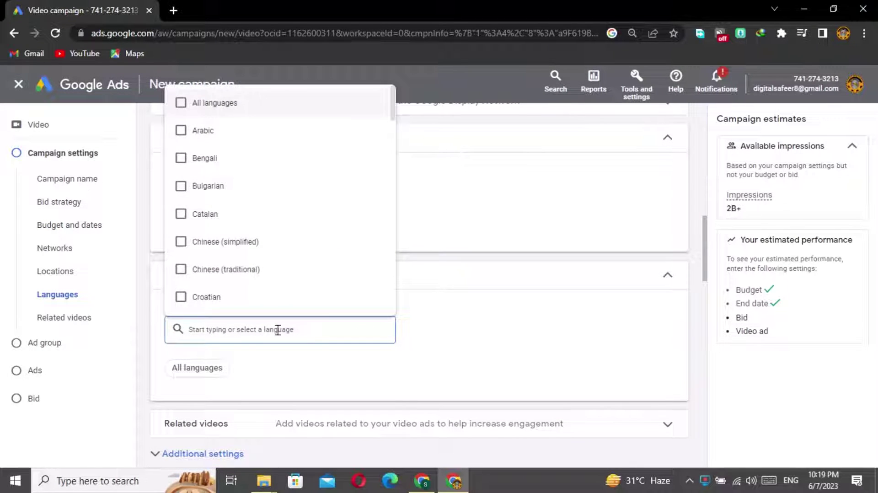
{"action": "type", "text": "English"}
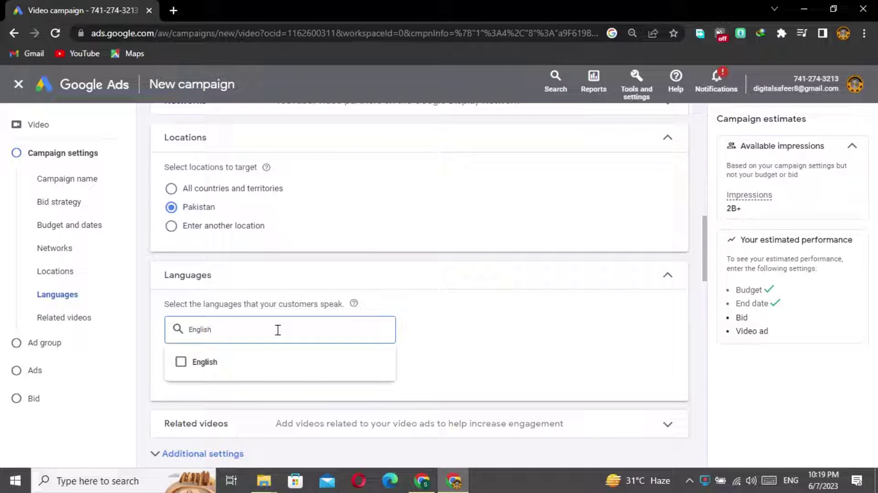
{"action": "left_click", "coordinate": [182, 361]}
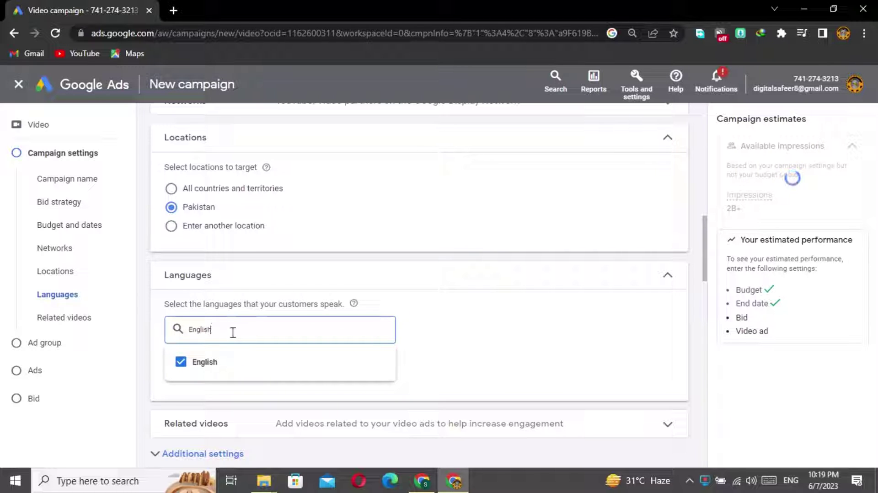
{"action": "key", "text": "BackSpace"}
{"action": "key", "text": "BackSpace"}
{"action": "key", "text": "BackSpace"}
{"action": "key", "text": "BackSpace"}
{"action": "type", "text": "urdu"}
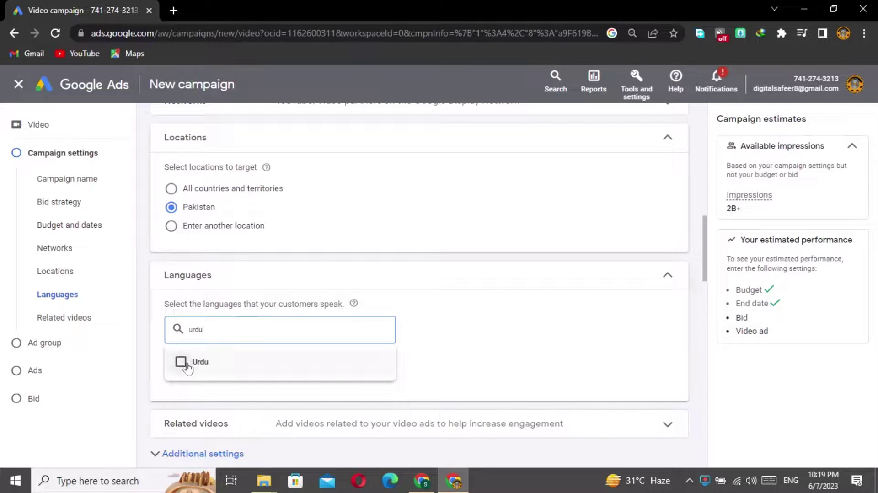
{"action": "left_click", "coordinate": [181, 362]}
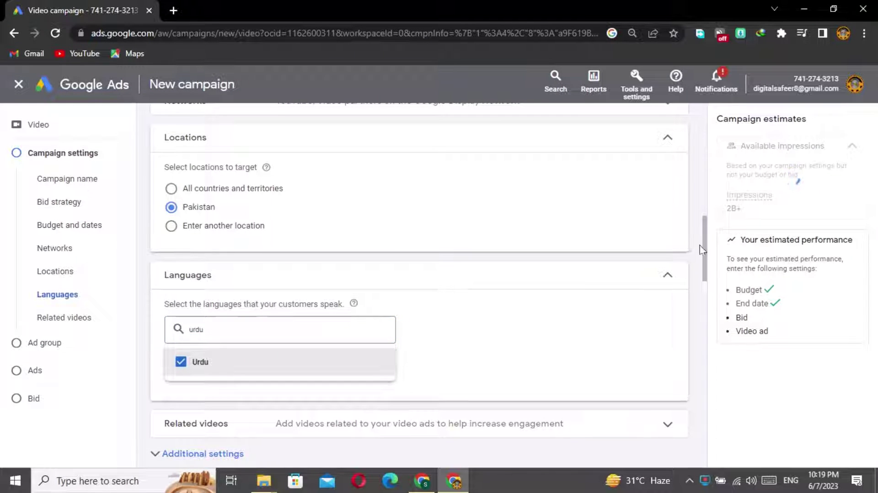
Change the ad group name to "Video Consideration"
{"action": "left_click_drag", "start_coordinate": [704, 249], "coordinate": [700, 292]}
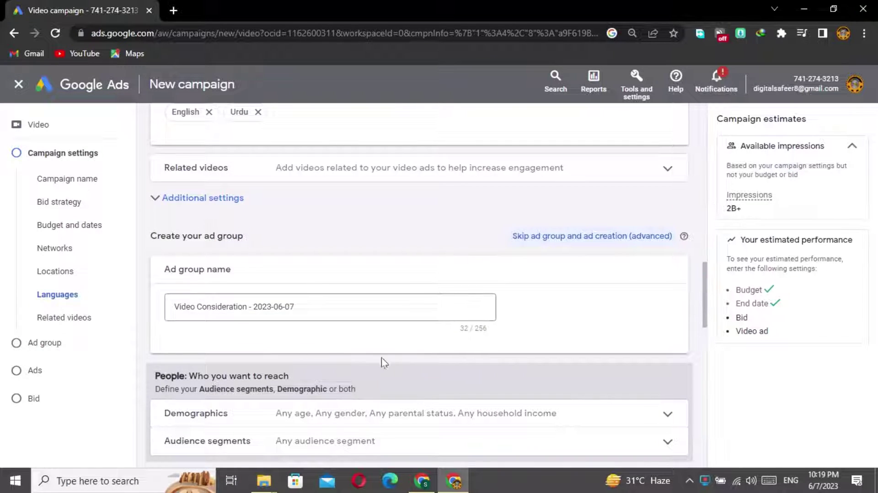
{"action": "left_click", "coordinate": [337, 305]}
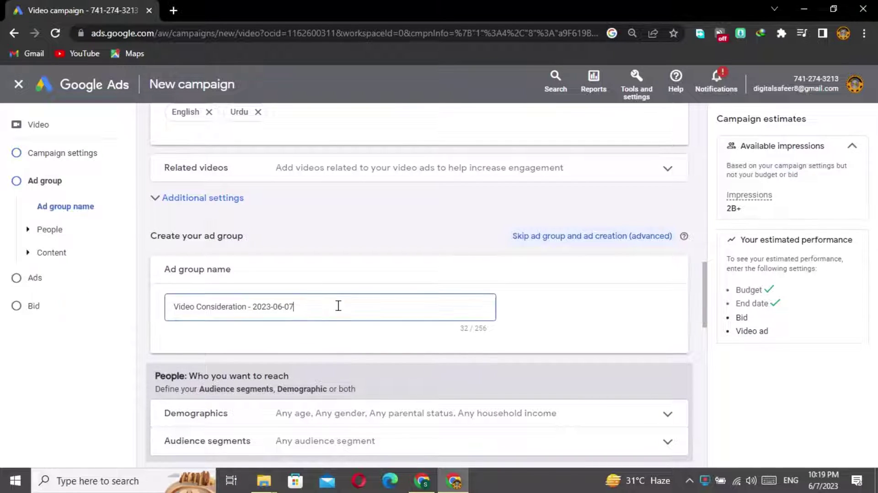
{"action": "key", "text": "BackSpace"}
{"action": "key", "text": "BackSpace"}
{"action": "key", "text": "BackSpace"}
{"action": "key", "text": "BackSpace"}
{"action": "key", "text": "BackSpace"}
{"action": "key", "text": "BackSpace"}
{"action": "key", "text": "BackSpace"}
{"action": "key", "text": "BackSpace"}
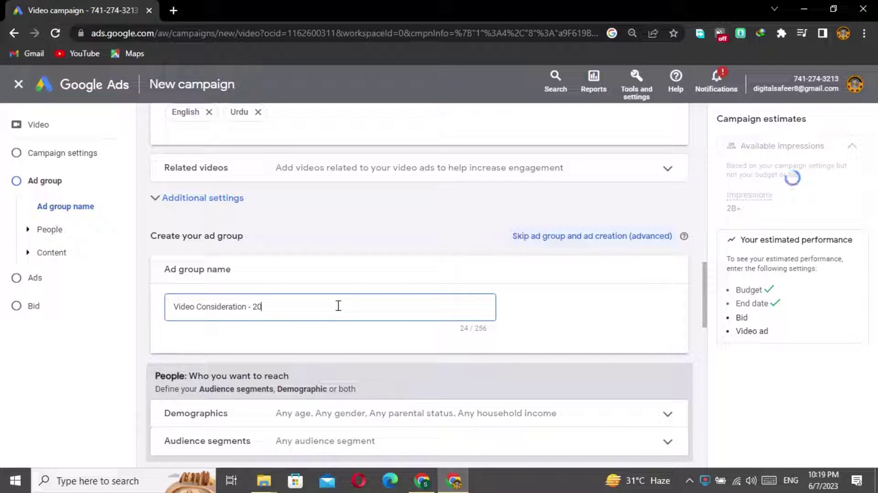
{"action": "key", "text": "BackSpace"}
{"action": "key", "text": "BackSpace"}
{"action": "key", "text": "BackSpace"}
{"action": "key", "text": "BackSpace"}
{"action": "key", "text": "BackSpace"}
{"action": "key", "text": "BackSpace"}
{"action": "key", "text": "BackSpace"}
{"action": "key", "text": "BackSpace"}
{"action": "key", "text": "BackSpace"}
{"action": "key", "text": "BackSpace"}
{"action": "key", "text": "BackSpace"}
{"action": "key", "text": "BackSpace"}
{"action": "key", "text": "BackSpace"}
{"action": "key", "text": "BackSpace"}
{"action": "key", "text": "BackSpace"}
{"action": "key", "text": "BackSpace"}
{"action": "key", "text": "BackSpace"}
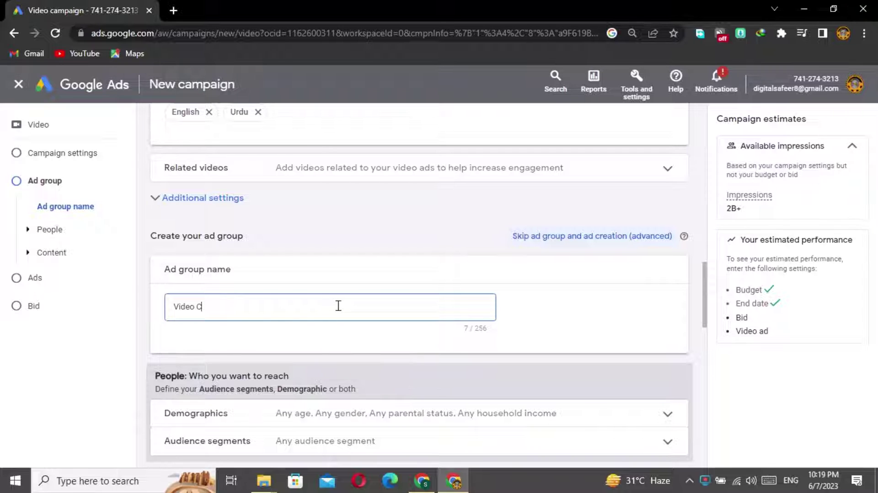
{"action": "type", "text": "onsideration -"}
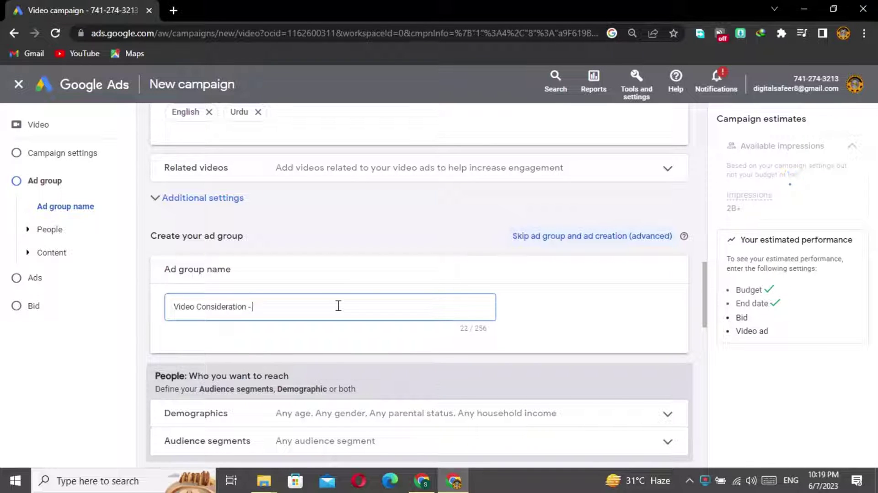
{"action": "key", "text": "BackSpace"}
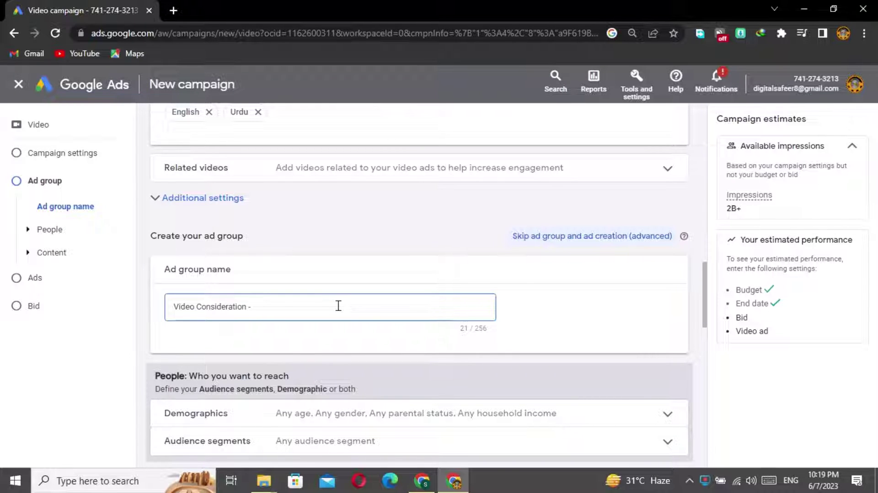
{"action": "key", "text": "BackSpace"}
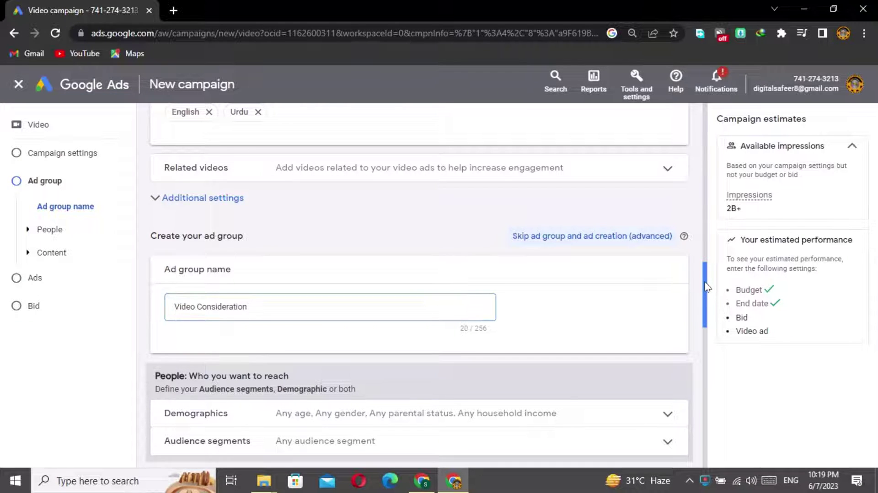
Exclude the Unknown group from gender, age and parental status in the ad group's demographic targeting
{"action": "left_click_drag", "start_coordinate": [705, 286], "coordinate": [704, 332]}
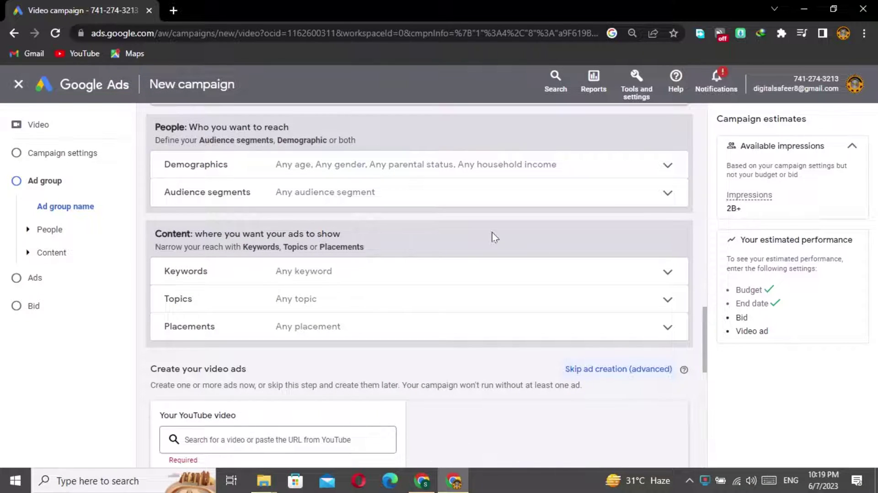
{"action": "left_click", "coordinate": [536, 171]}
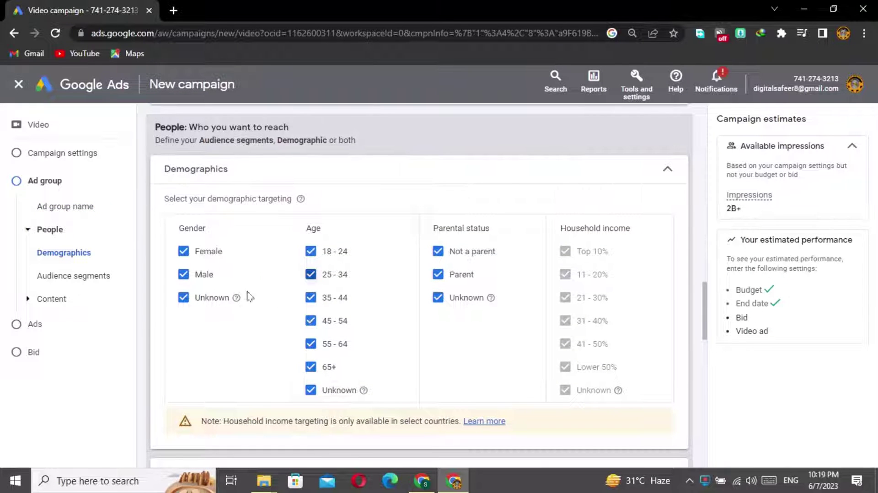
{"action": "left_click", "coordinate": [183, 297]}
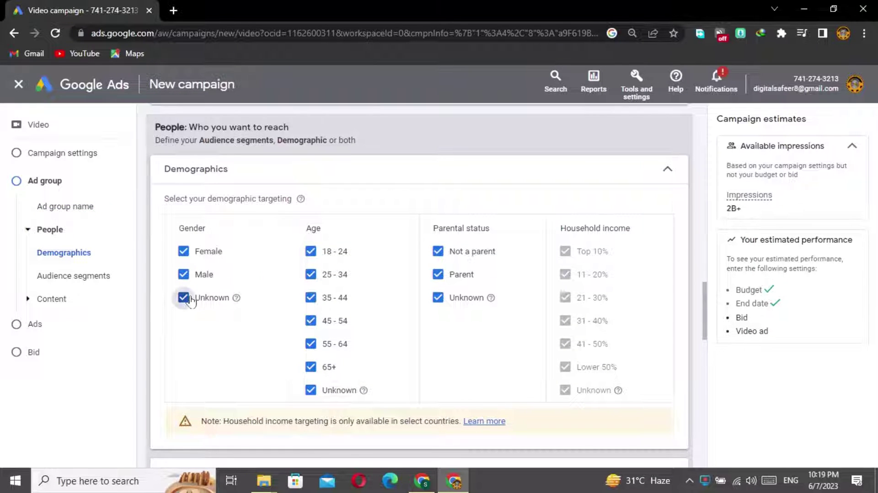
{"action": "left_click", "coordinate": [310, 390]}
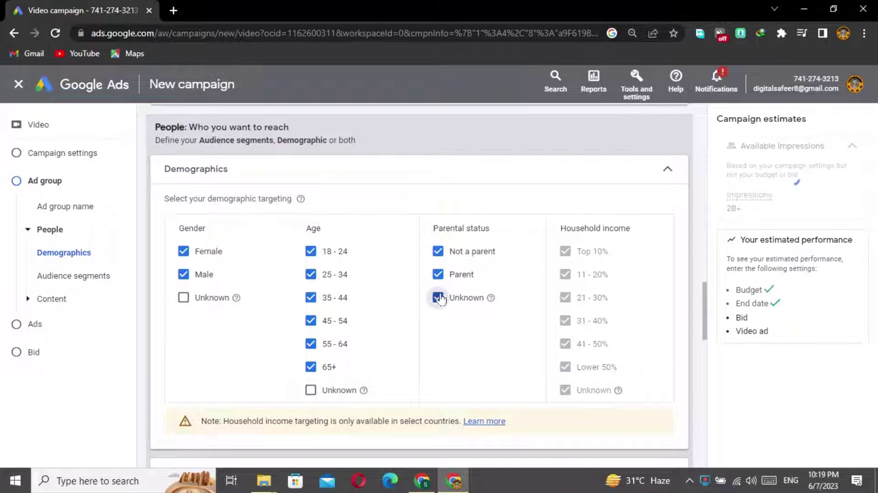
{"action": "left_click", "coordinate": [438, 297]}
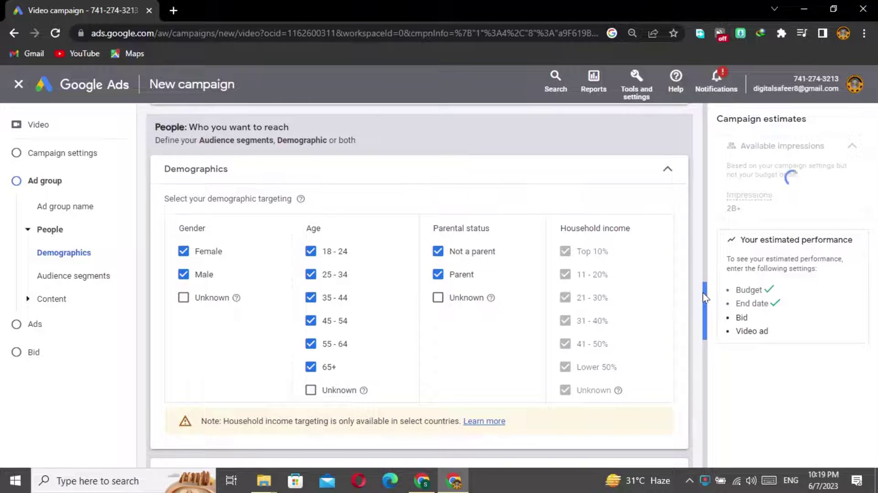
Collapse the ad group's demographic targeting and open the Keywords section under Content for entering keywords
{"action": "left_click_drag", "start_coordinate": [703, 292], "coordinate": [701, 334]}
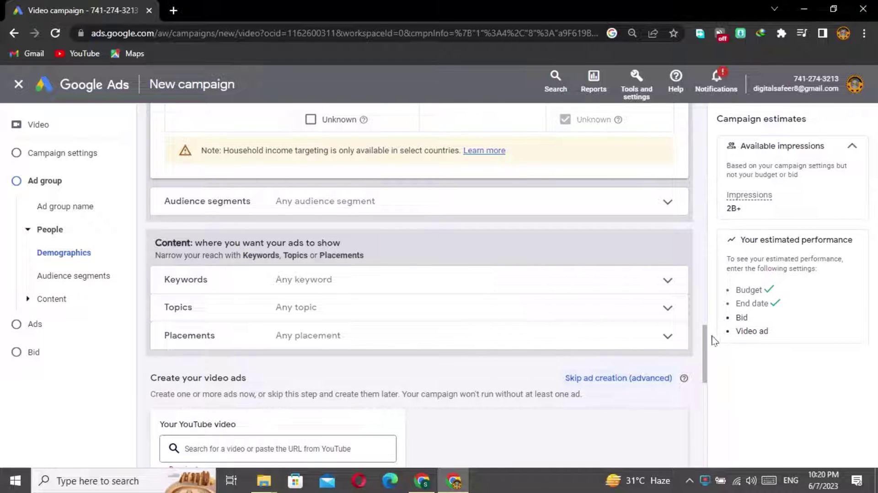
{"action": "left_click_drag", "start_coordinate": [705, 341], "coordinate": [702, 286]}
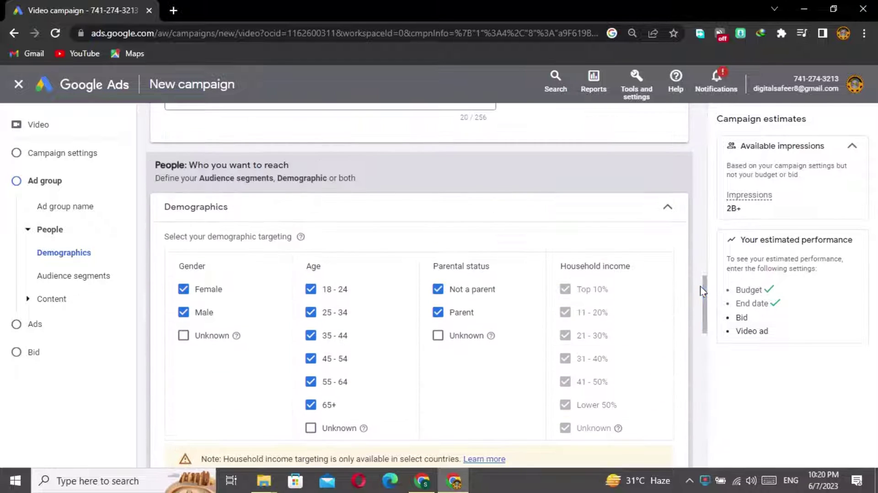
{"action": "left_click", "coordinate": [656, 214]}
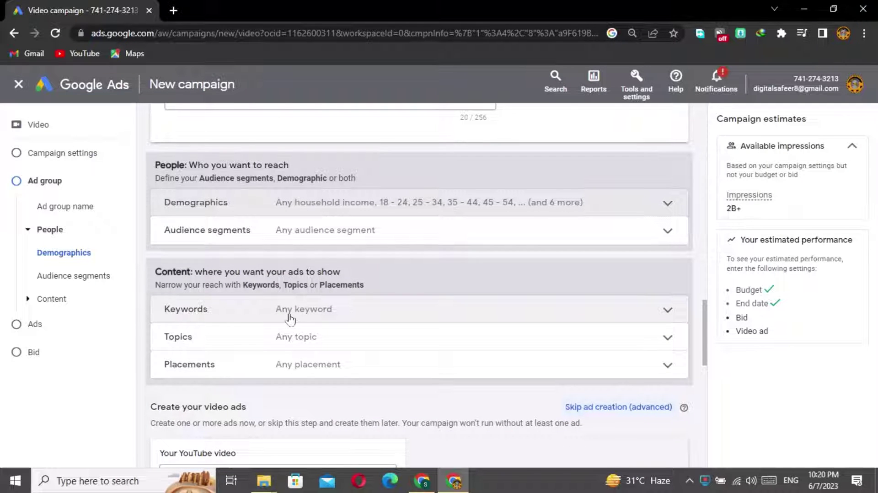
{"action": "left_click", "coordinate": [290, 319]}
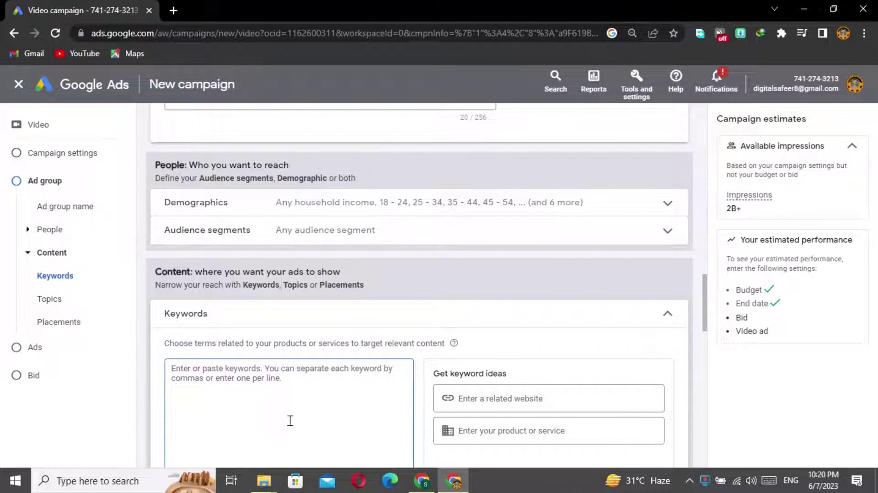
Open the Google Ads account overview in a new browser tab through a Google search for "google ads"
{"action": "left_click", "coordinate": [172, 10]}
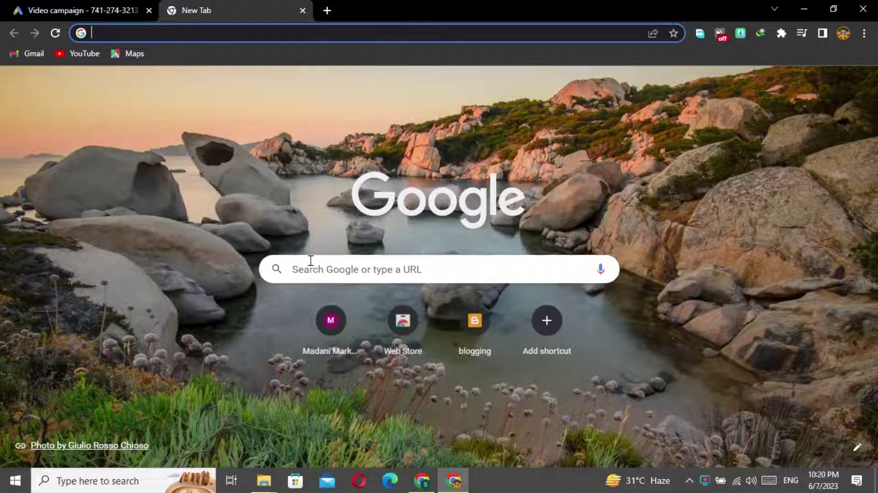
{"action": "left_click", "coordinate": [310, 261]}
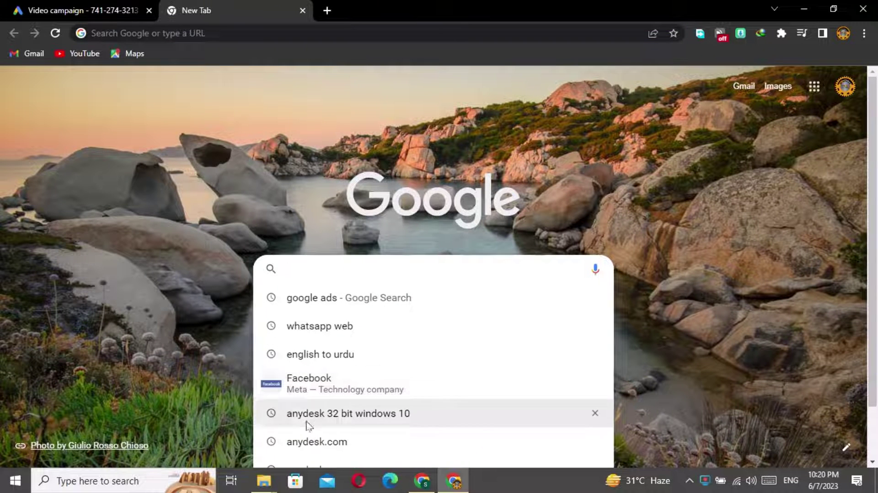
{"action": "left_click", "coordinate": [316, 304]}
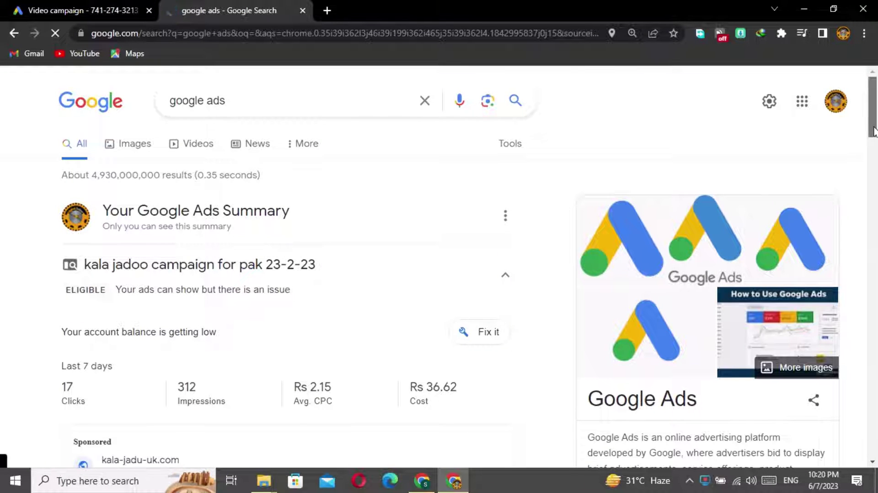
{"action": "left_click_drag", "start_coordinate": [871, 132], "coordinate": [869, 217]}
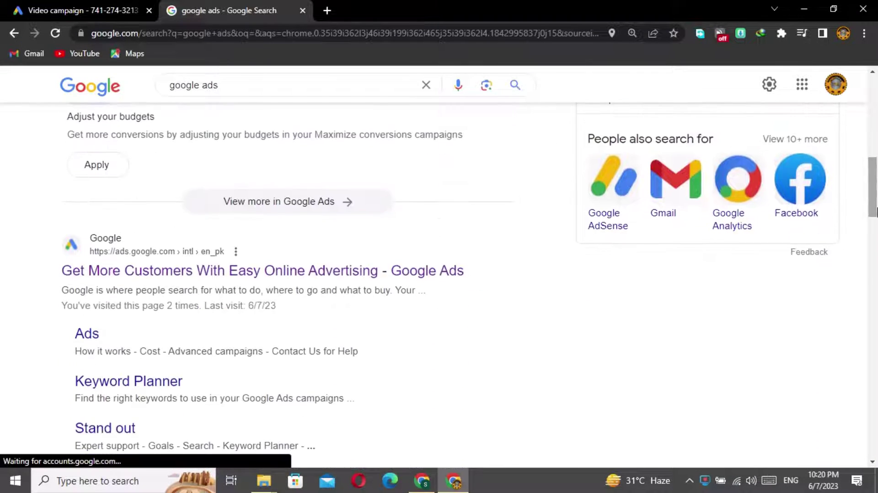
{"action": "left_click", "coordinate": [345, 268]}
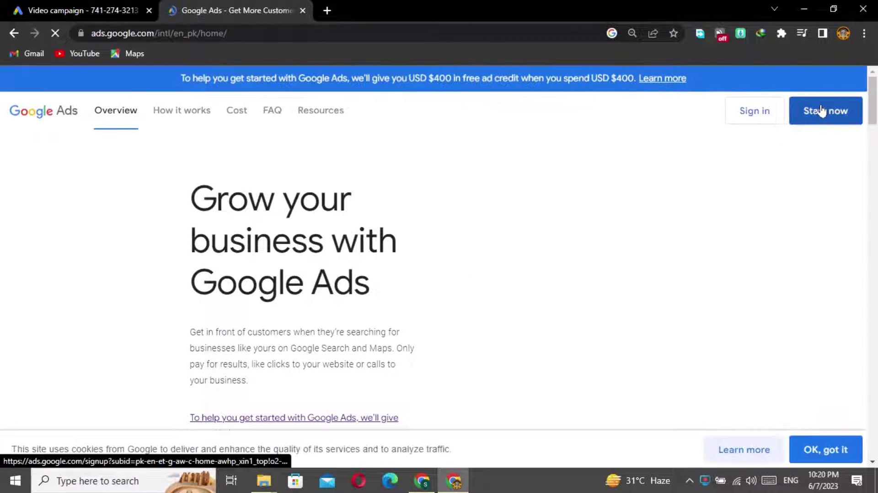
{"action": "left_click", "coordinate": [821, 111]}
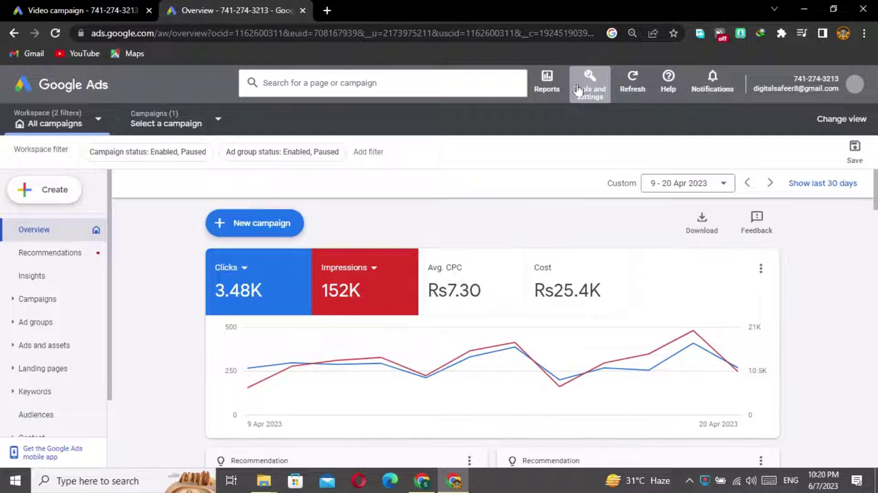
Open Keyword Planner from the account's planning tools
{"action": "left_click", "coordinate": [577, 89]}
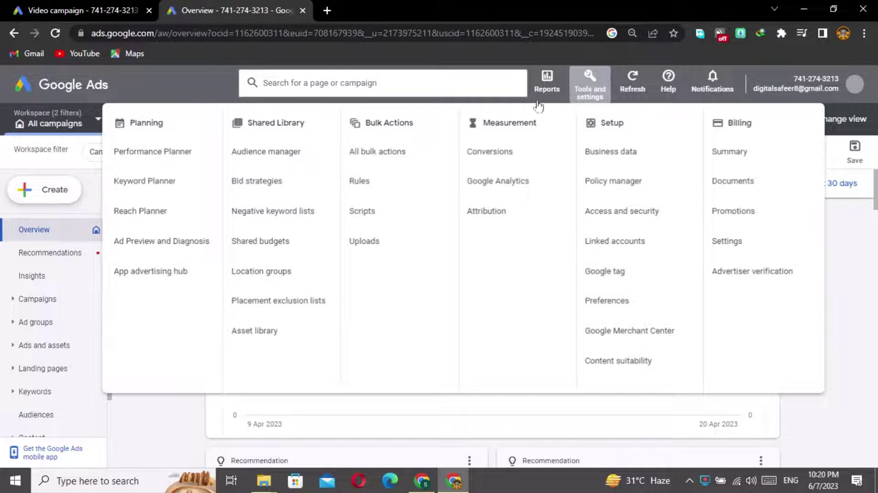
{"action": "left_click", "coordinate": [157, 192]}
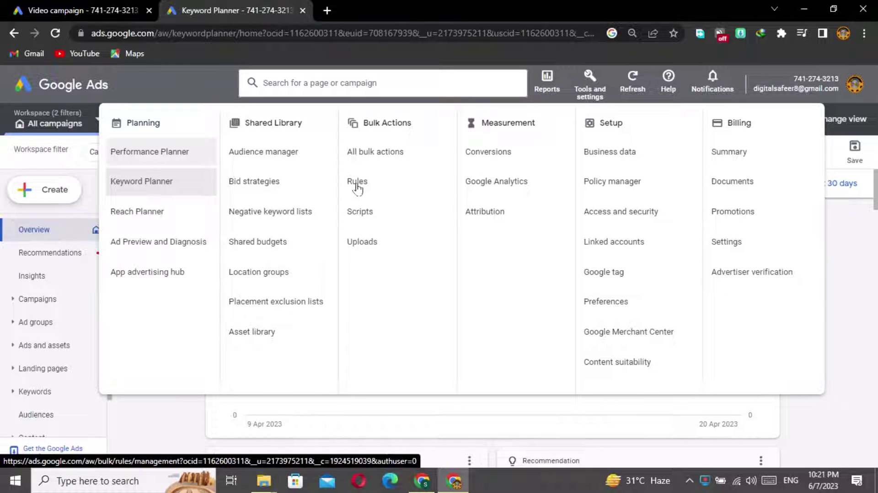
{"action": "left_click", "coordinate": [357, 183]}
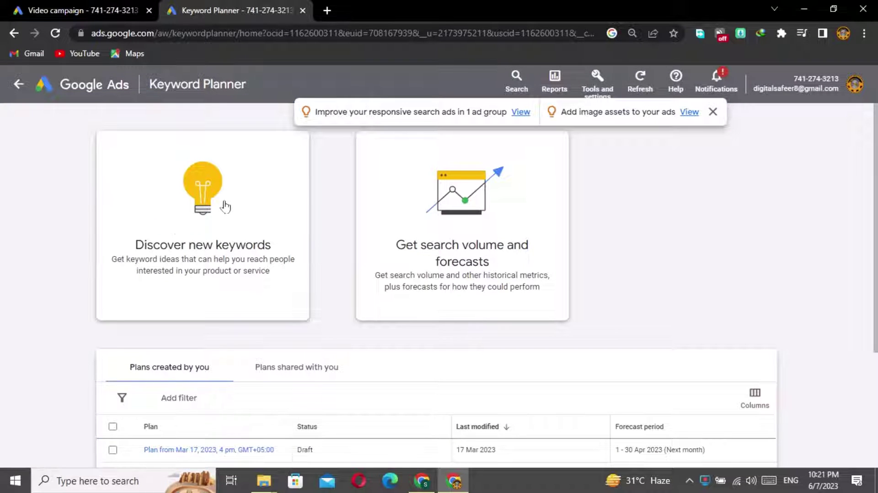
Discover new keywords for "kia sportage" with English as the language and Pakistan as the location
{"action": "left_click", "coordinate": [225, 207]}
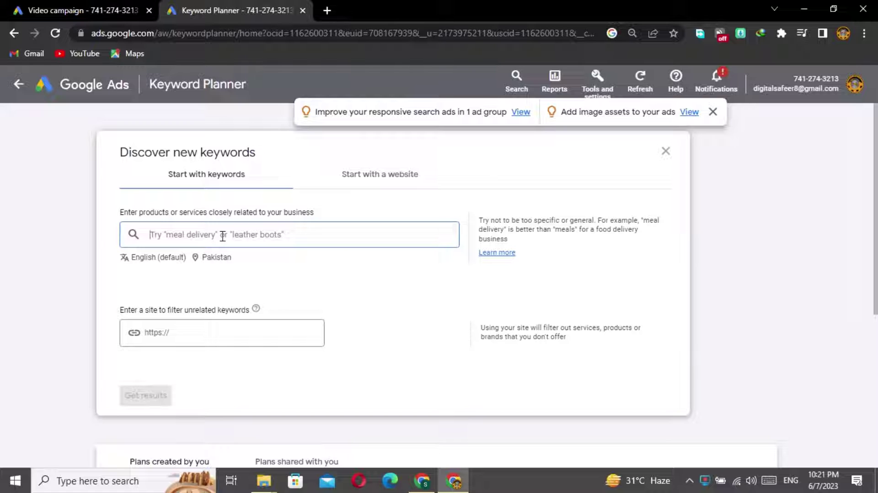
{"action": "type", "text": "k"}
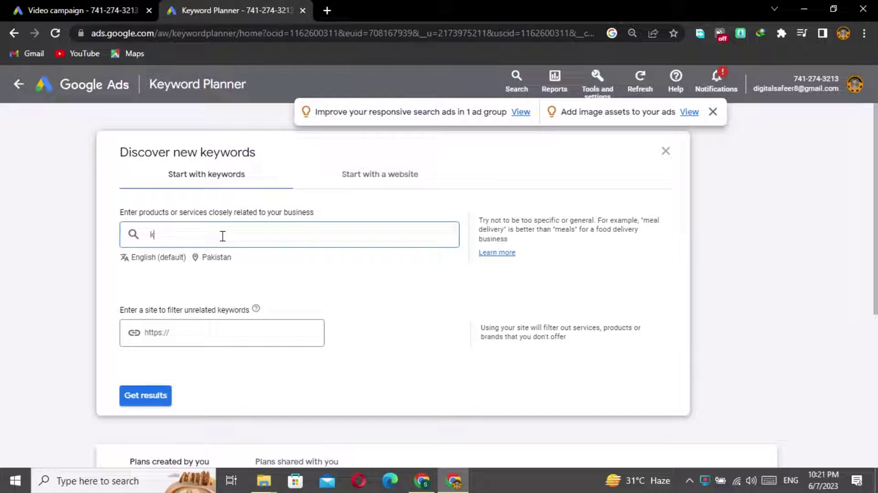
{"action": "type", "text": "e"}
{"action": "left_click", "coordinate": [145, 396]}
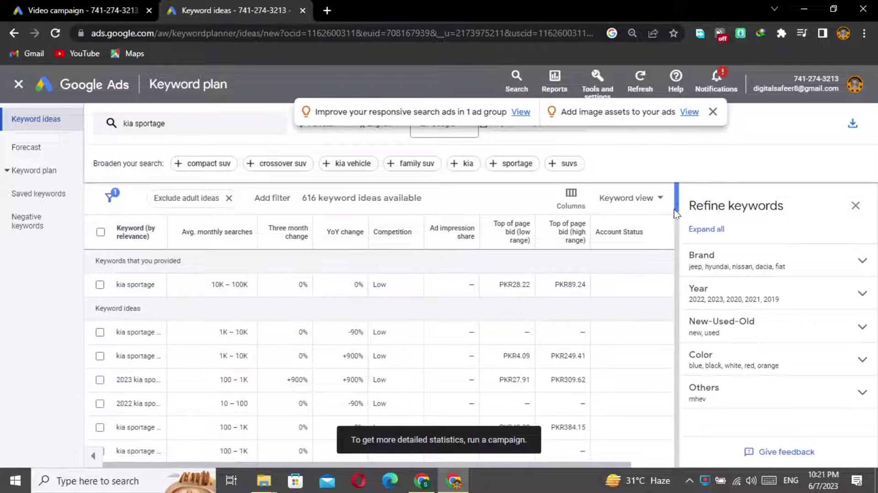
Select the keywords "kia sportage", "kia sportage 2023", "2023 kia sportage" and "2022 kia sportage" in the keyword ideas
{"action": "scroll", "coordinate": [673, 213], "scroll_direction": "down", "scroll_amount": 2}
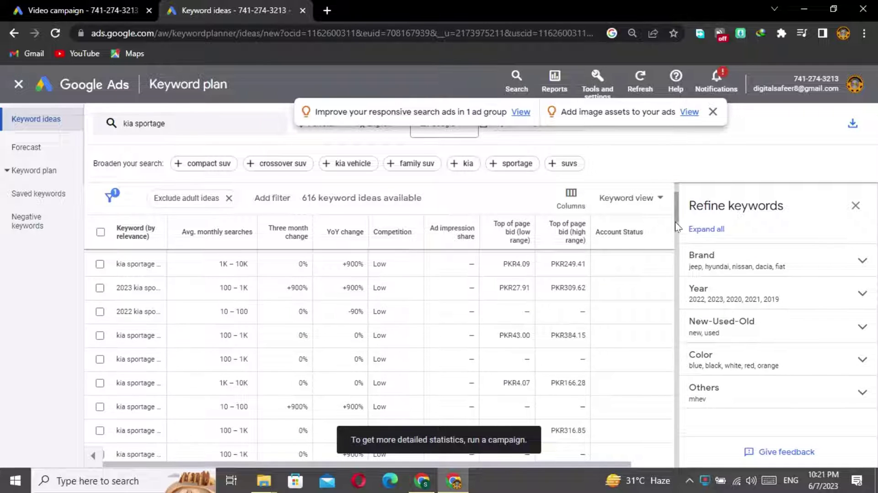
{"action": "scroll", "coordinate": [678, 221], "scroll_direction": "up", "scroll_amount": 2}
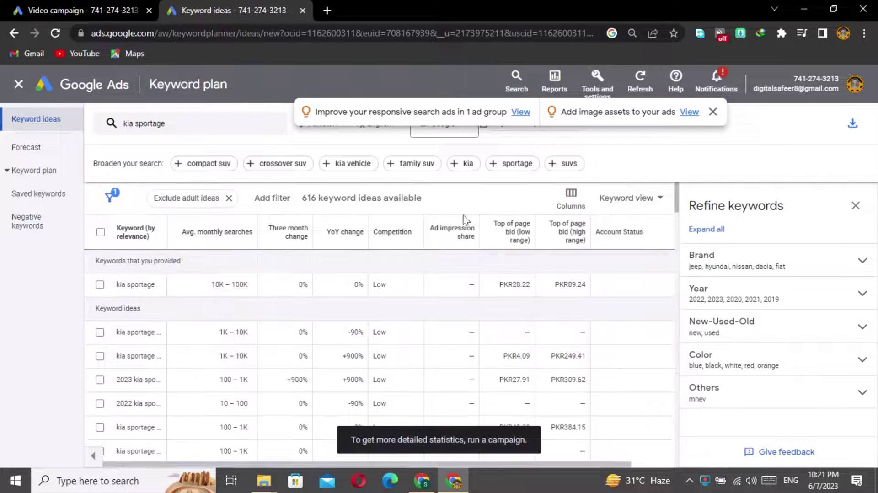
{"action": "left_click", "coordinate": [100, 285]}
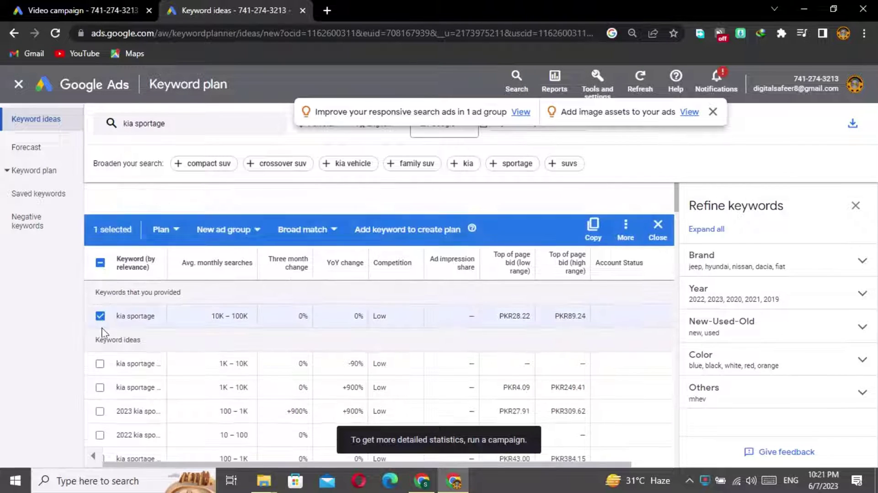
{"action": "left_click", "coordinate": [100, 332]}
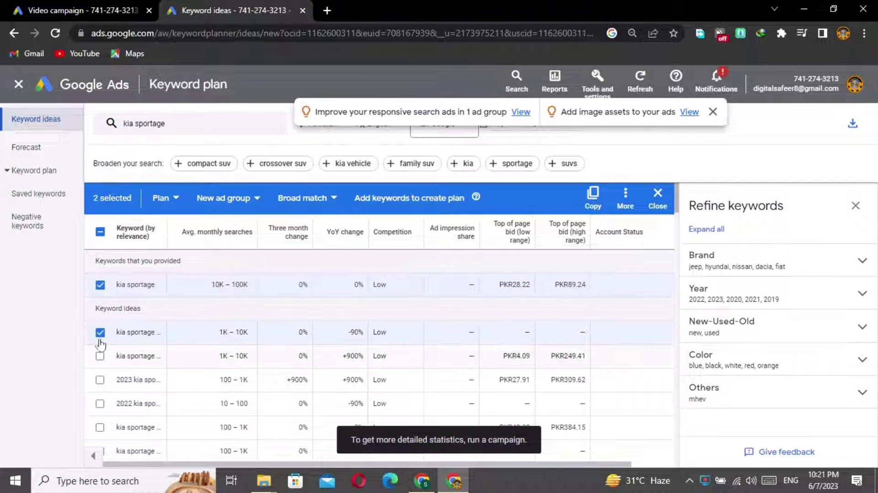
{"action": "left_click", "coordinate": [101, 333]}
{"action": "left_click", "coordinate": [100, 355]}
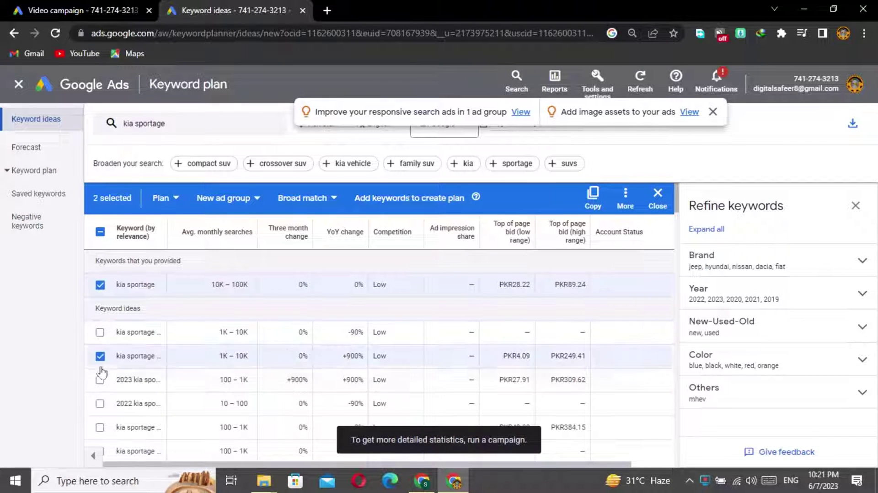
{"action": "left_click", "coordinate": [100, 380]}
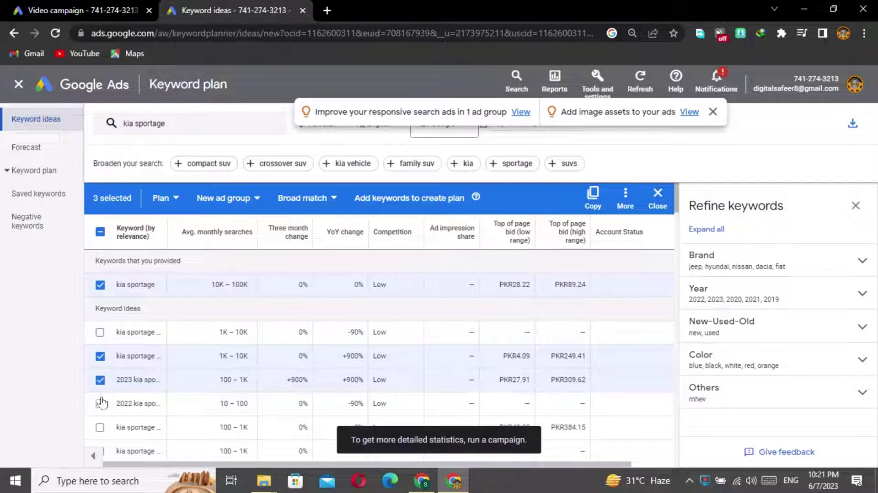
{"action": "left_click", "coordinate": [100, 404]}
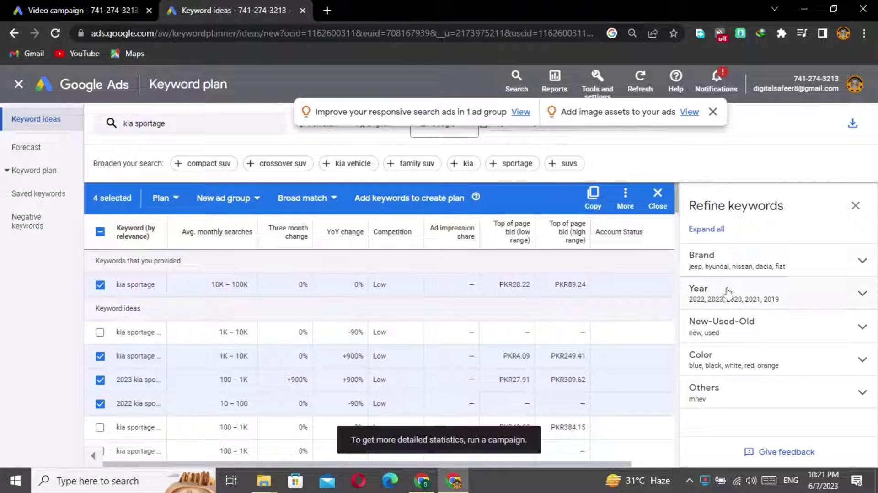
Close the keyword refinement options and add "kia sportage for sa..." and "kia sportage price" to the selected keywords
{"action": "left_click", "coordinate": [853, 206]}
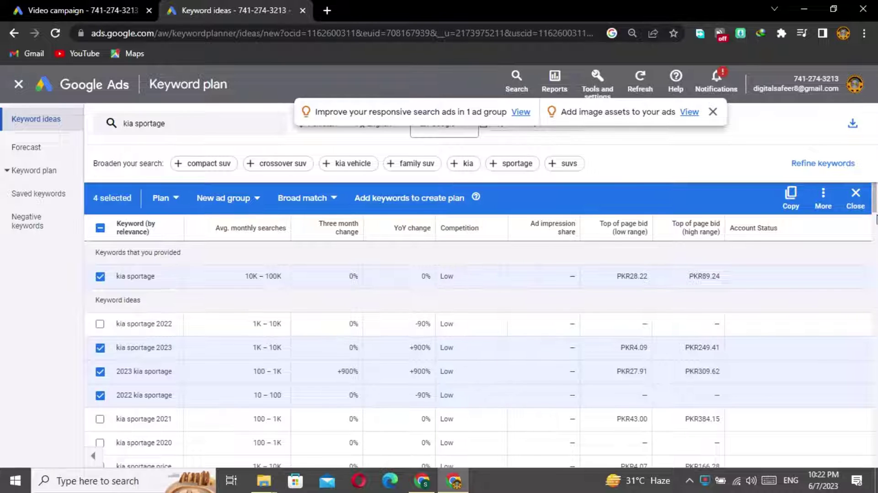
{"action": "scroll", "coordinate": [875, 218], "scroll_direction": "down", "scroll_amount": 3}
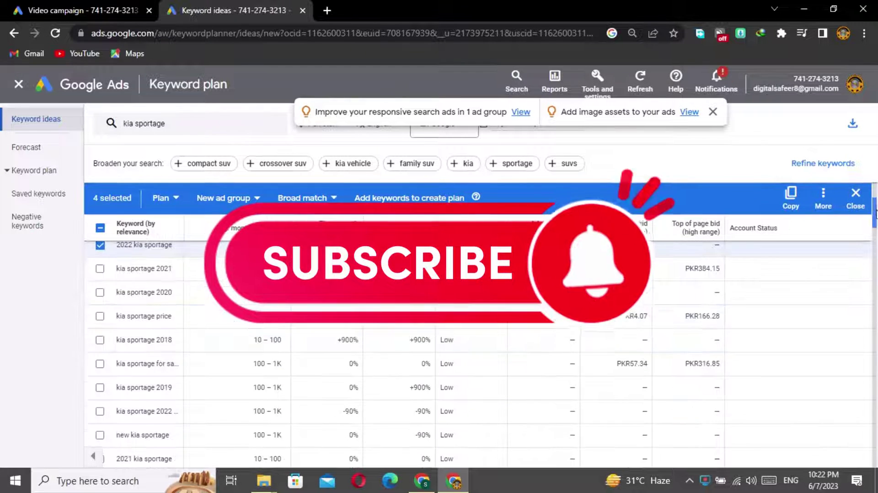
{"action": "scroll", "coordinate": [876, 219], "scroll_direction": "down", "scroll_amount": 1}
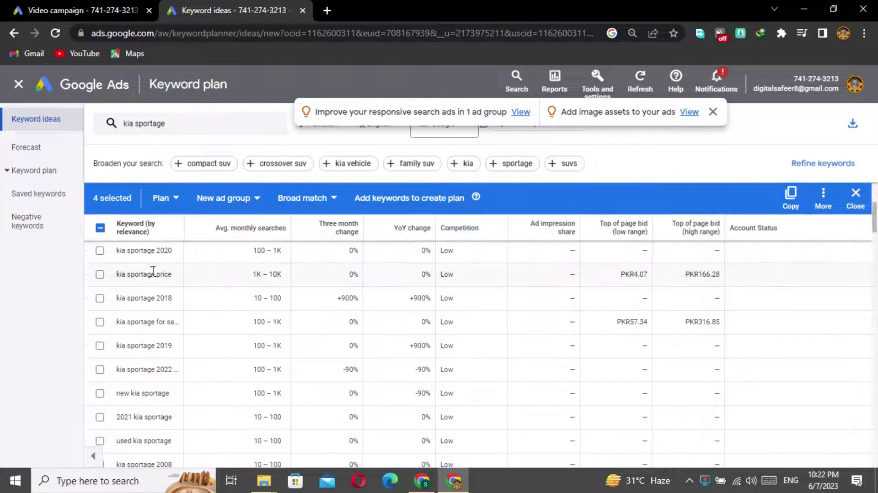
{"action": "left_click", "coordinate": [100, 322]}
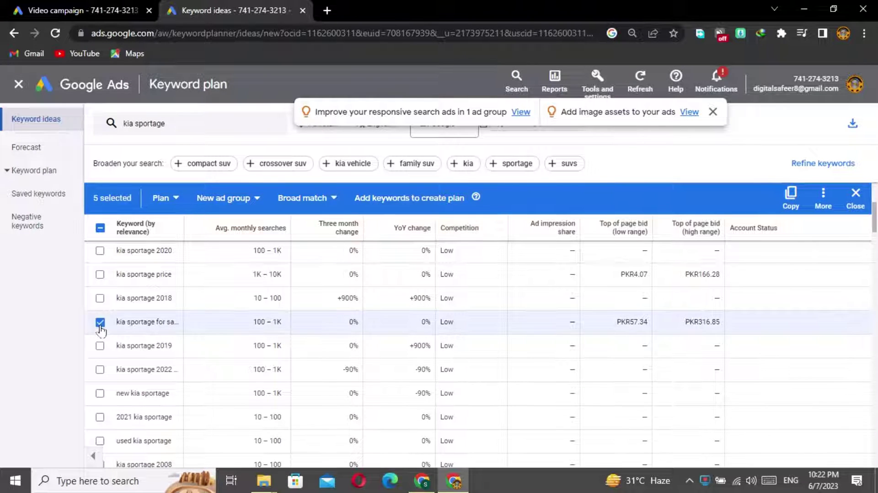
{"action": "left_click", "coordinate": [99, 277]}
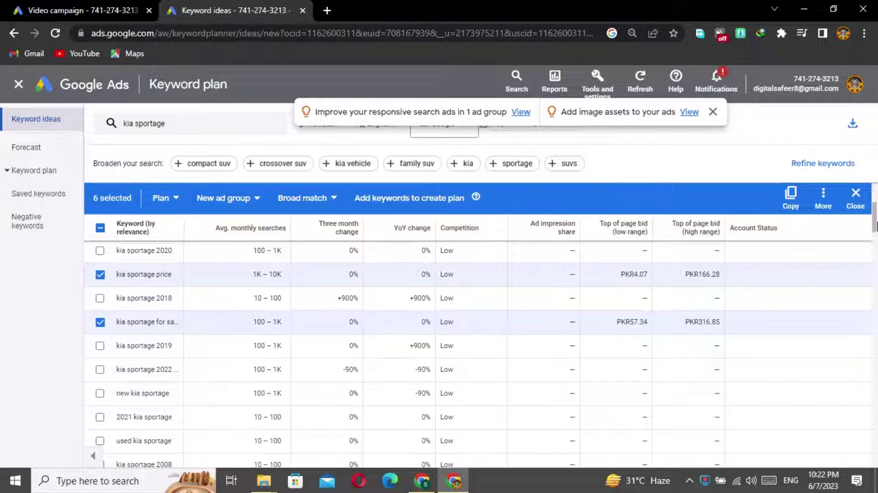
Add the truncated "kia sportage 2023 ..." keyword below "new kia sportage ..." and the keyword "sportage car" to the selection
{"action": "scroll", "coordinate": [875, 224], "scroll_direction": "down", "scroll_amount": 5}
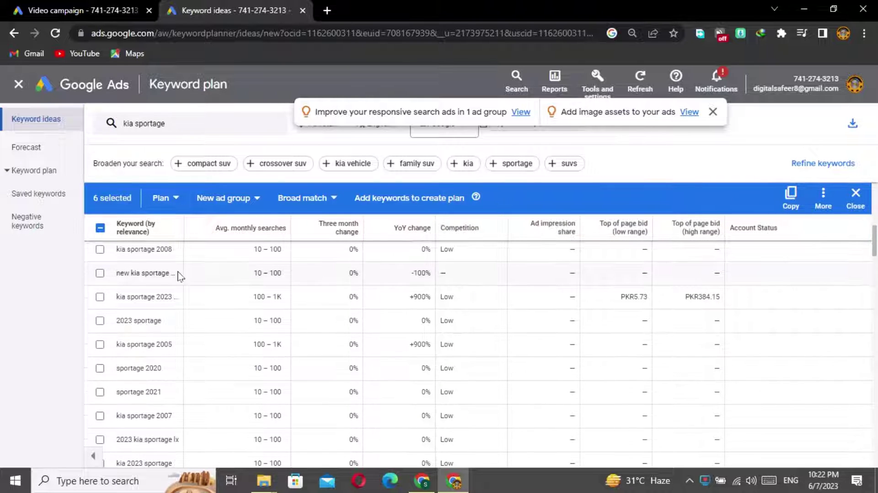
{"action": "left_click", "coordinate": [100, 297]}
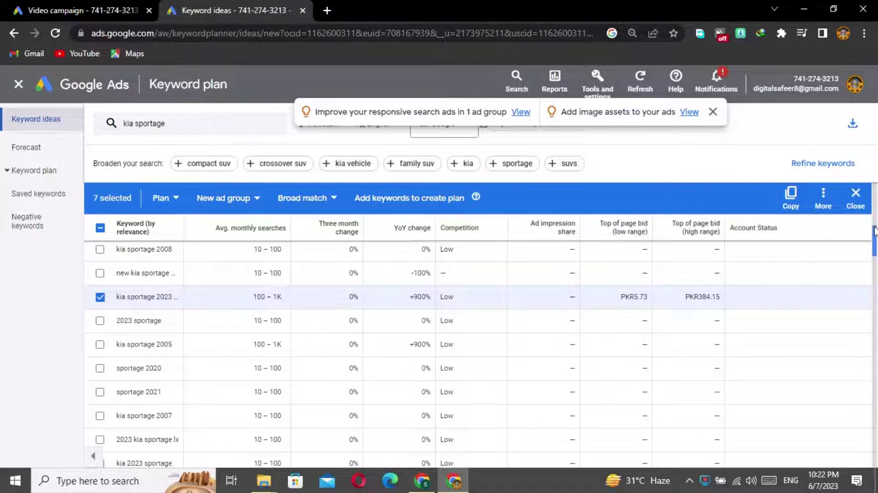
{"action": "left_click_drag", "start_coordinate": [874, 233], "coordinate": [874, 283]}
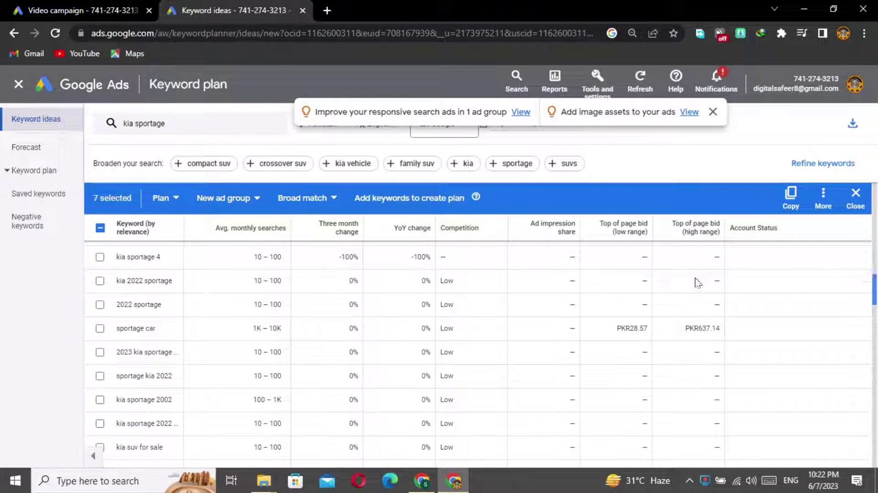
{"action": "left_click", "coordinate": [100, 329]}
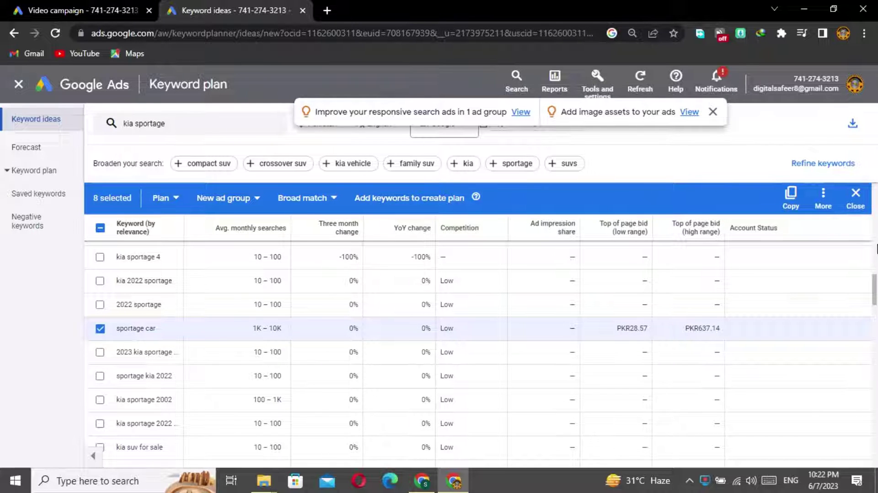
Add the keywords "kia sportage car" and "sportage price" further down the ideas list to the selection
{"action": "left_click_drag", "start_coordinate": [874, 293], "coordinate": [875, 343]}
{"action": "left_click_drag", "start_coordinate": [873, 352], "coordinate": [874, 422]}
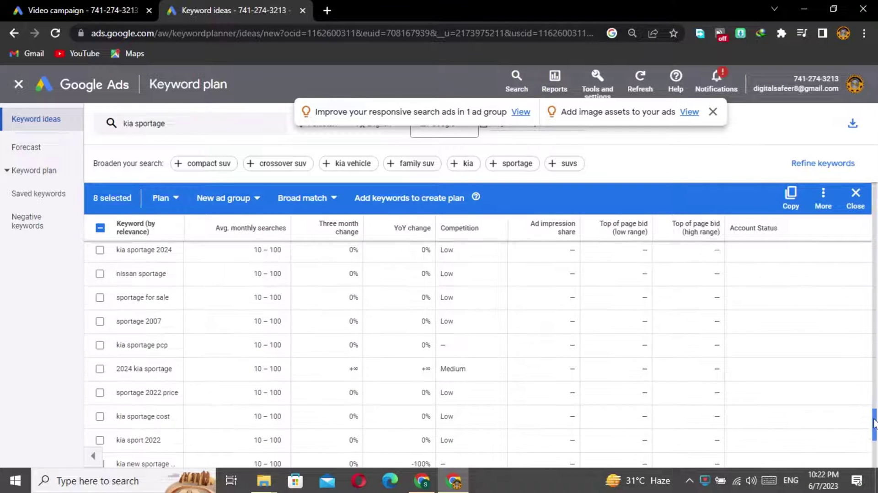
{"action": "scroll", "coordinate": [874, 421], "scroll_direction": "up", "scroll_amount": 3}
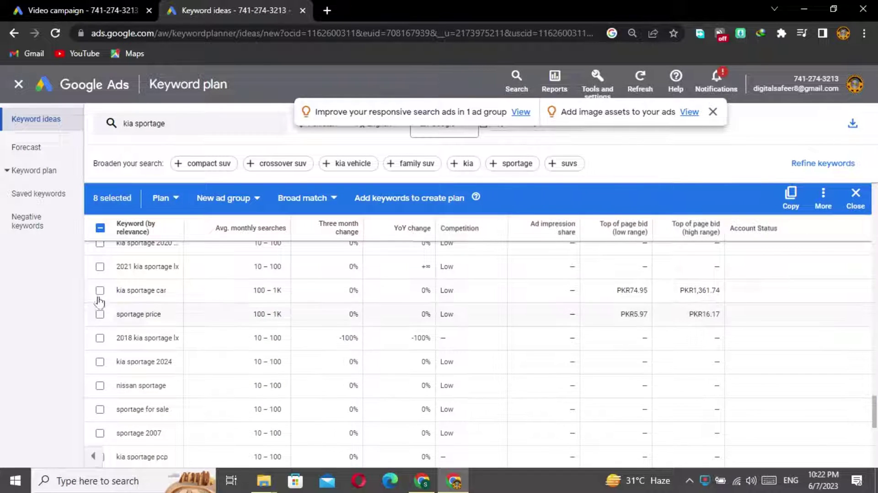
{"action": "left_click", "coordinate": [99, 290]}
{"action": "left_click", "coordinate": [99, 314]}
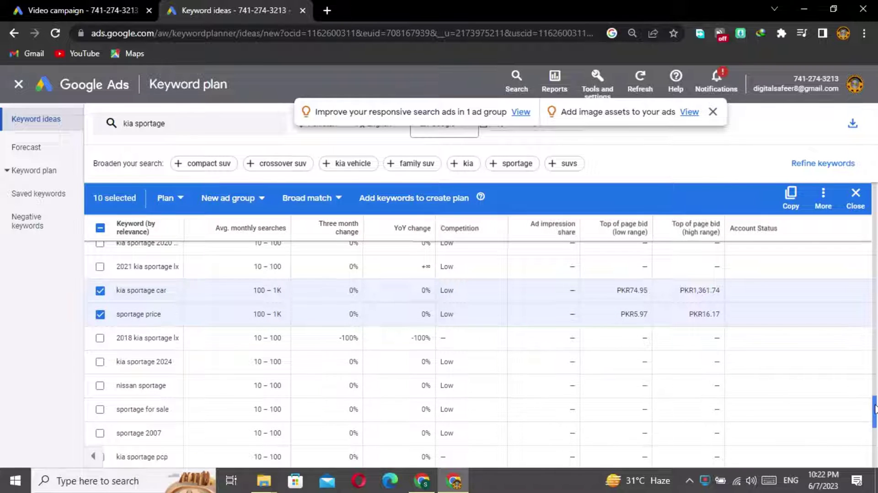
Copy the ten selected keyword ideas from Keyword Planner and paste them into the video campaign's content keywords
{"action": "left_click_drag", "start_coordinate": [874, 408], "coordinate": [875, 457]}
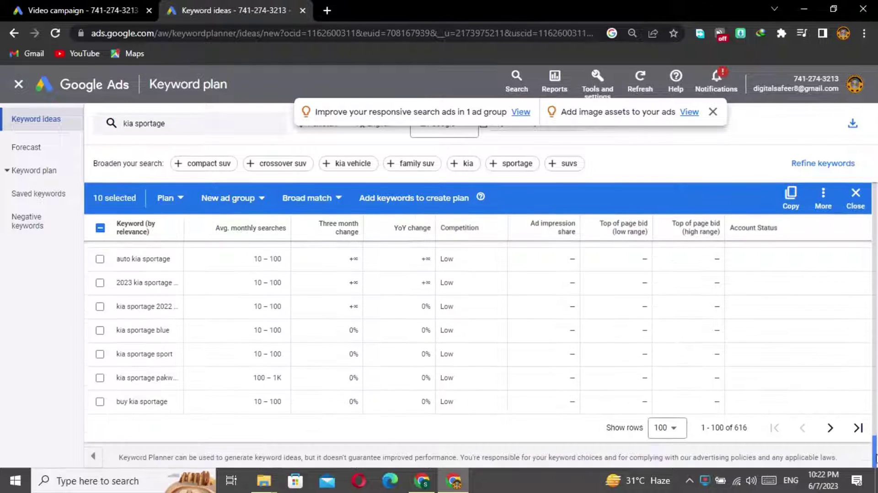
{"action": "left_click", "coordinate": [791, 197]}
{"action": "left_click", "coordinate": [56, 5]}
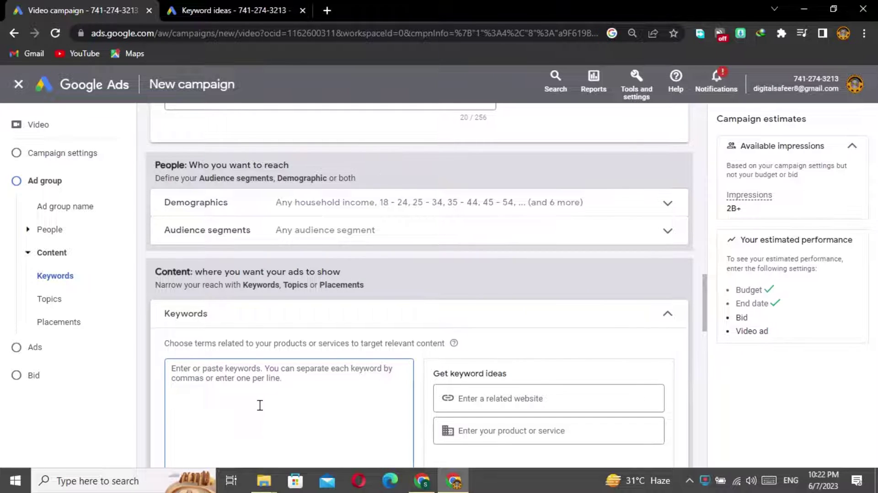
{"action": "type", "text": "kia sportage kia sportage 2023 2023 kia sportage 2022 kia sportage kia sportage for sale kia sportage price kia sportage 2023 price sportage car kia sportage car sportage price"}
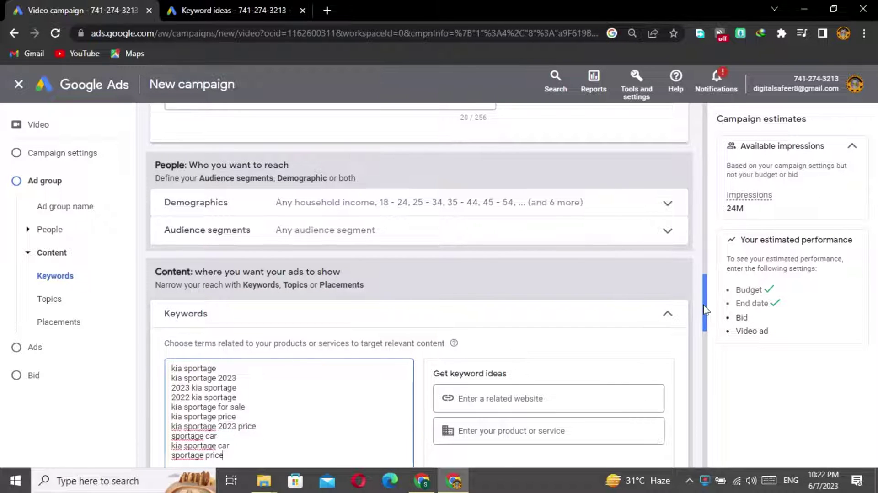
{"action": "left_click_drag", "start_coordinate": [704, 309], "coordinate": [706, 330]}
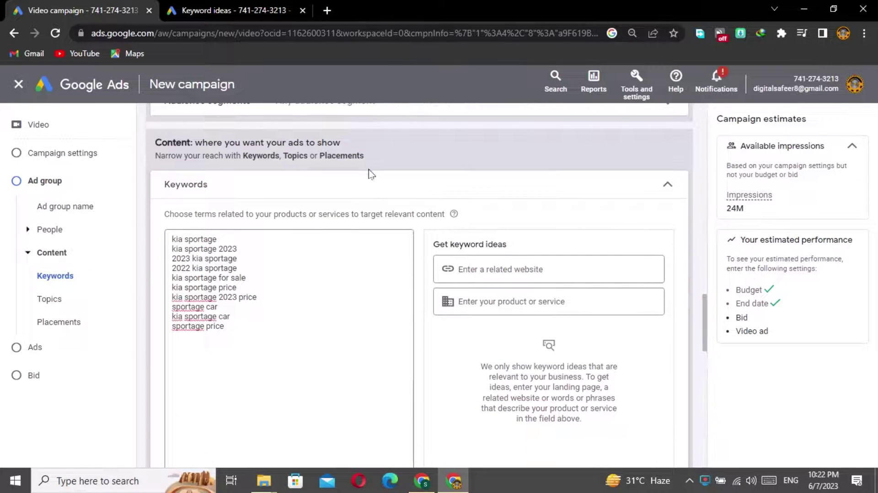
Return to Keyword Planner and get new keyword ideas for "kia" in place of "kia sportage"
{"action": "left_click", "coordinate": [199, 1]}
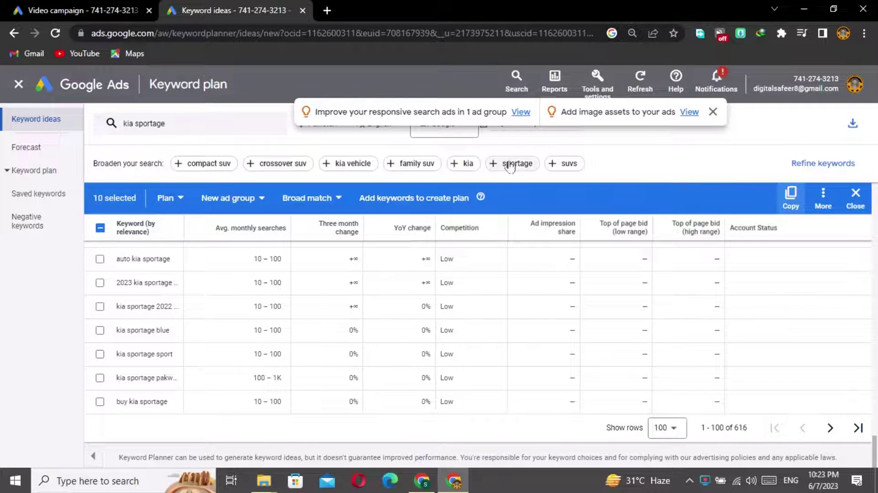
{"action": "left_click", "coordinate": [468, 163]}
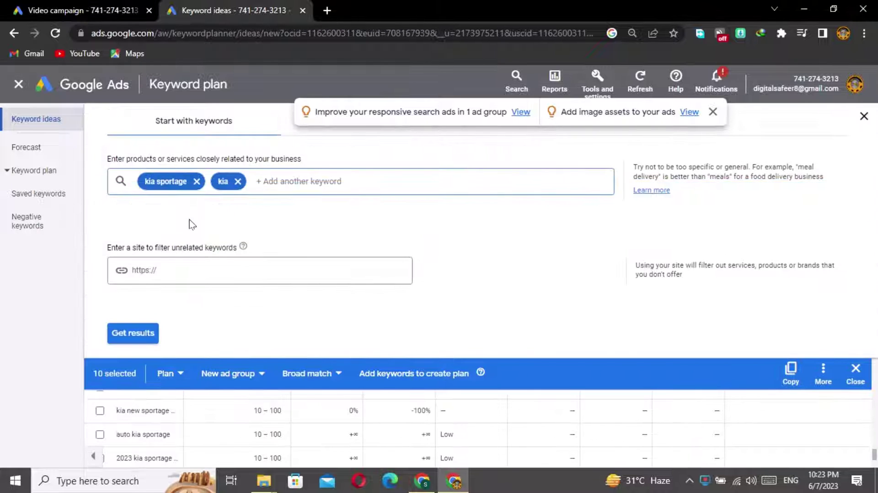
{"action": "left_click", "coordinate": [196, 182]}
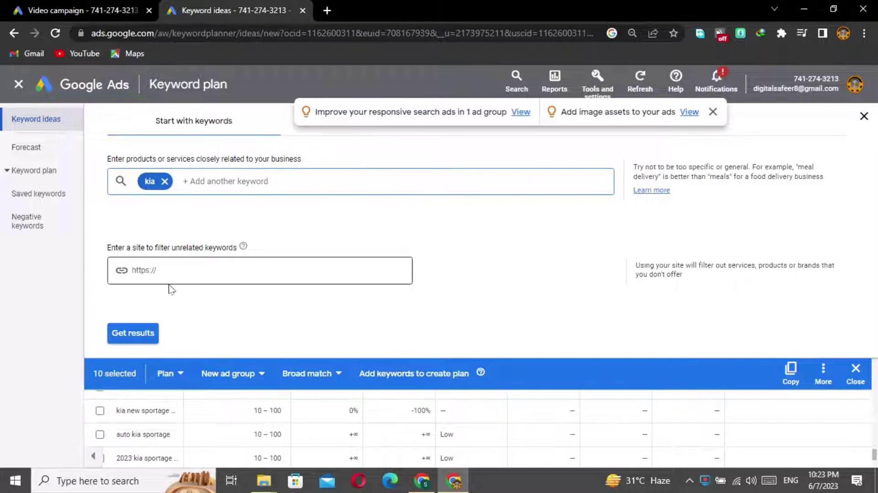
{"action": "left_click", "coordinate": [134, 333]}
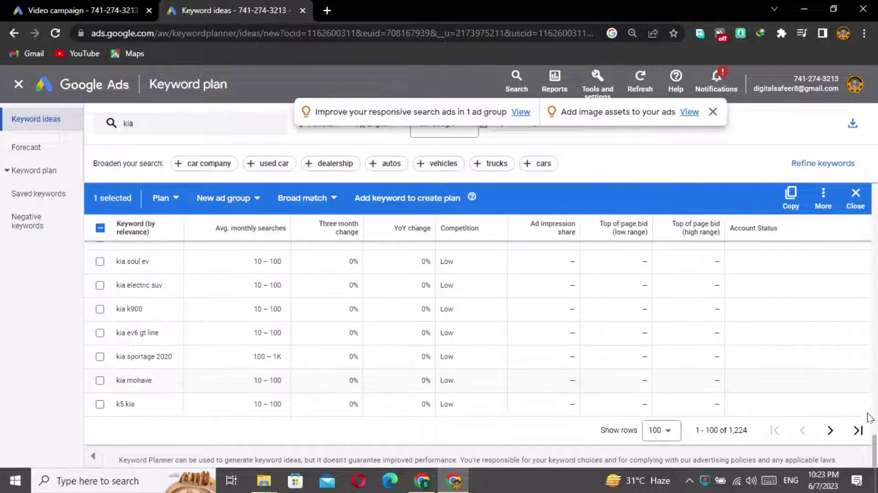
Select the keywords "kia", "kia sportage", "kia ev6", "kia seltos" and "kia sorento" in the keyword ideas
{"action": "left_click_drag", "start_coordinate": [874, 449], "coordinate": [870, 197]}
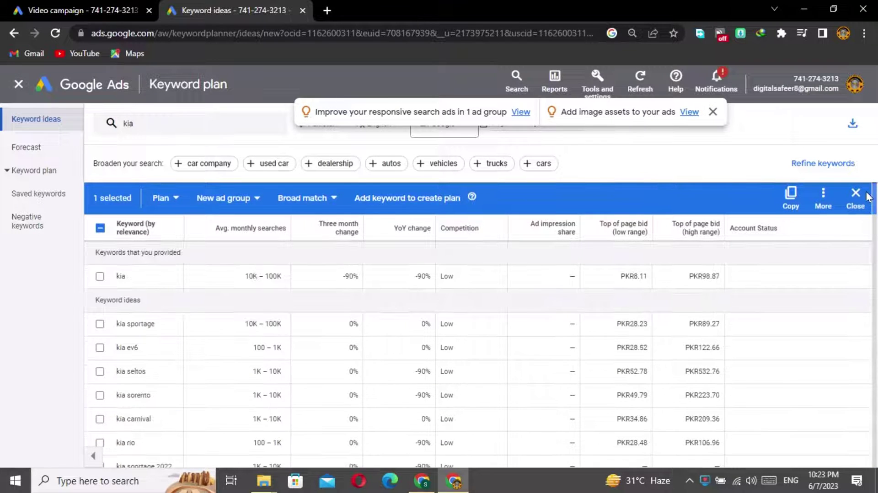
{"action": "left_click", "coordinate": [100, 277]}
{"action": "left_click", "coordinate": [101, 326]}
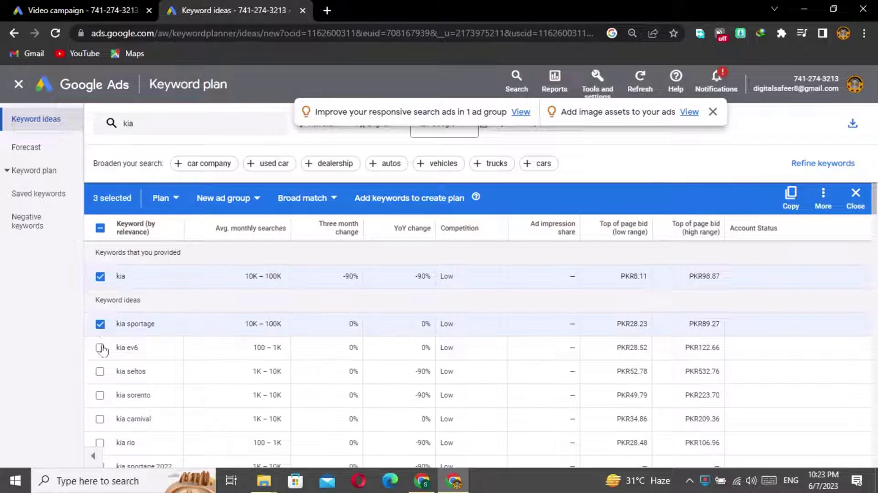
{"action": "left_click", "coordinate": [100, 348]}
{"action": "left_click", "coordinate": [101, 372]}
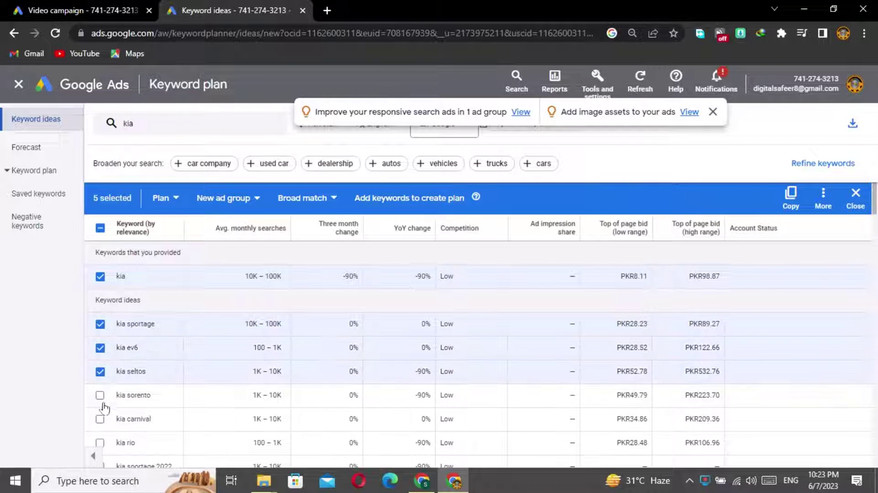
{"action": "left_click", "coordinate": [100, 396]}
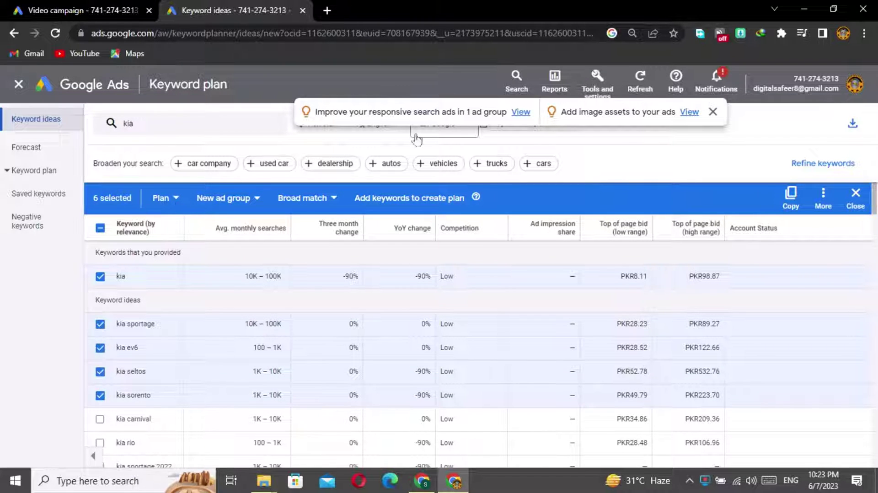
Copy the selected Kia keywords and append them below "sportage price" in the video campaign's content keywords
{"action": "left_click", "coordinate": [791, 196]}
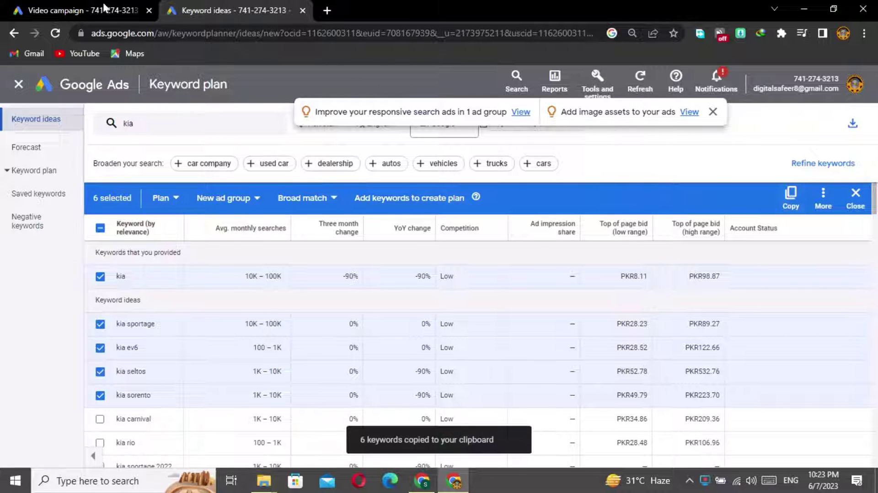
{"action": "left_click", "coordinate": [81, 6]}
{"action": "left_click", "coordinate": [241, 351]}
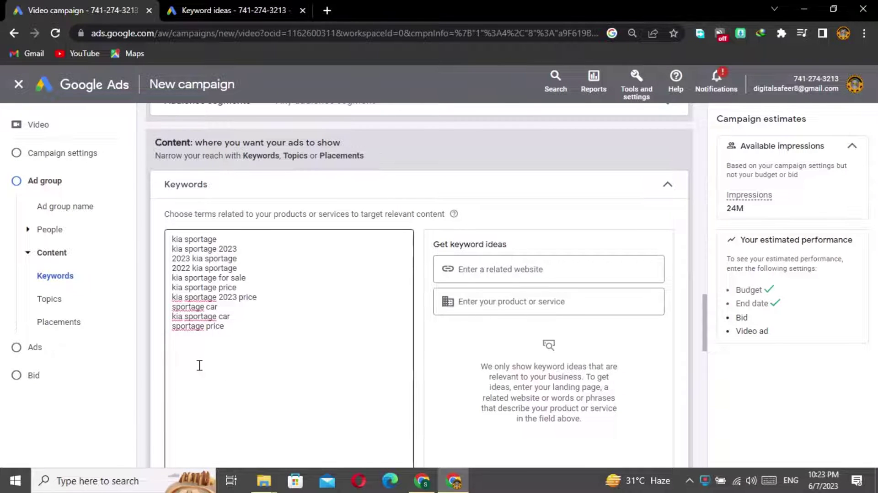
{"action": "left_click", "coordinate": [184, 348]}
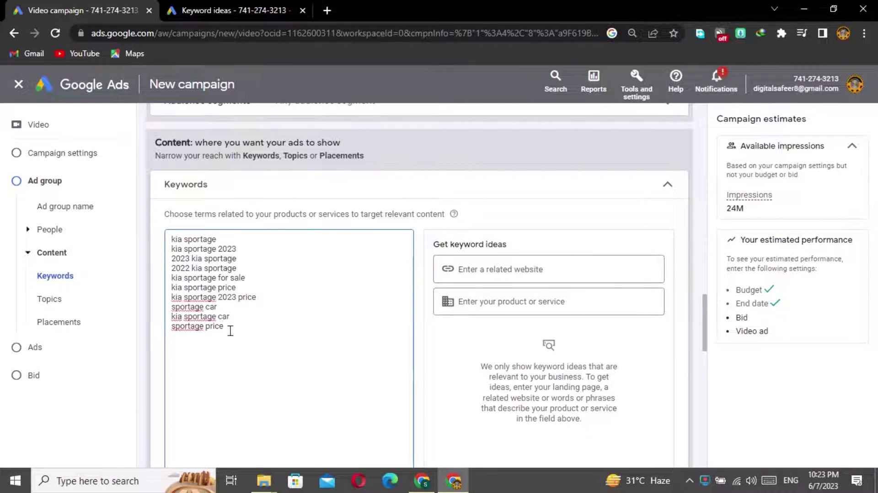
{"action": "key", "text": "ctrl+v"}
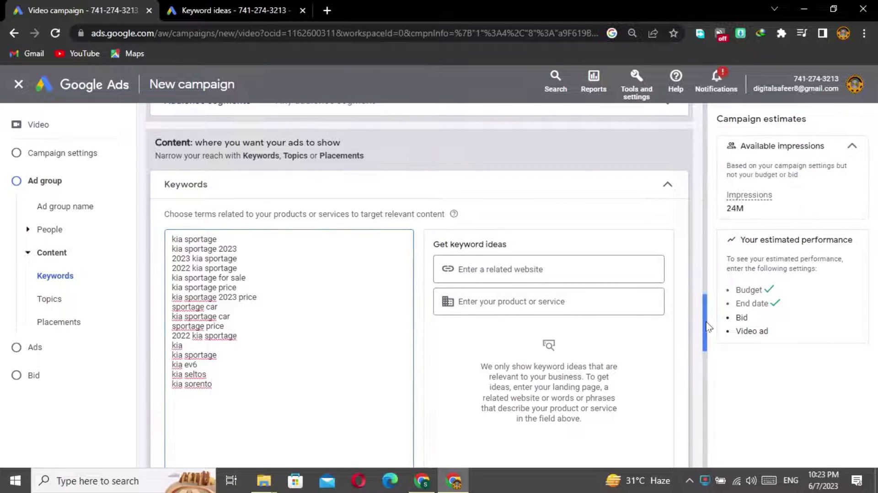
Go to the ad's YouTube video field, then open YouTube in a new tab and search for "kia sportage"
{"action": "left_click_drag", "start_coordinate": [707, 326], "coordinate": [704, 372]}
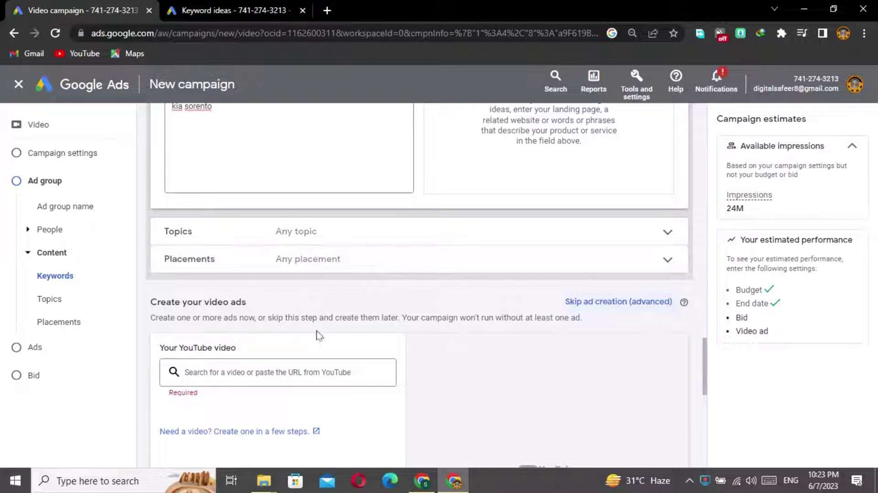
{"action": "left_click", "coordinate": [248, 373]}
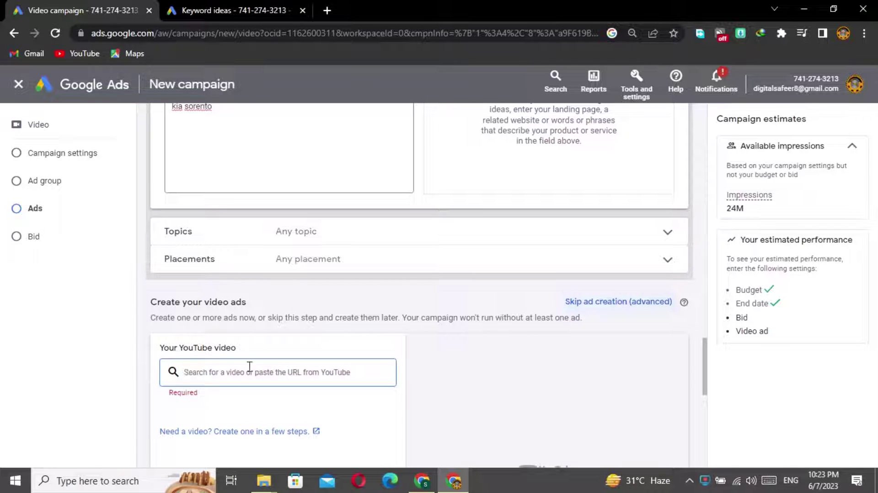
{"action": "left_click", "coordinate": [325, 12]}
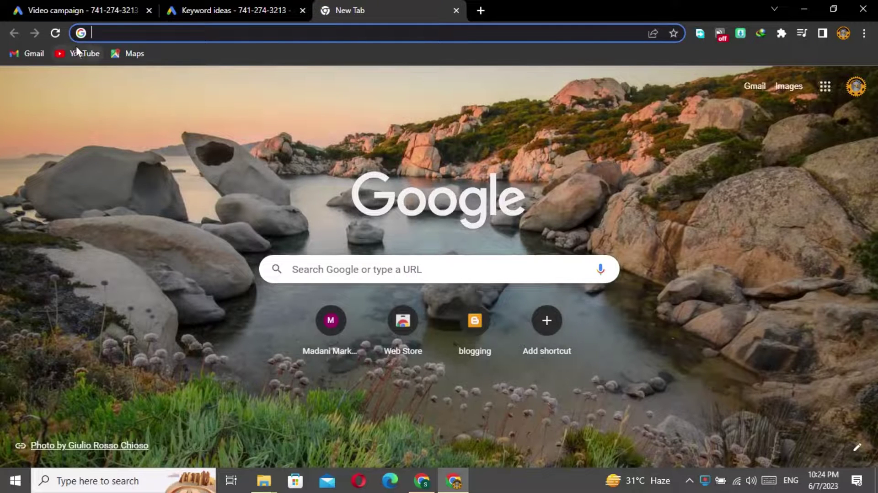
{"action": "left_click", "coordinate": [79, 54]}
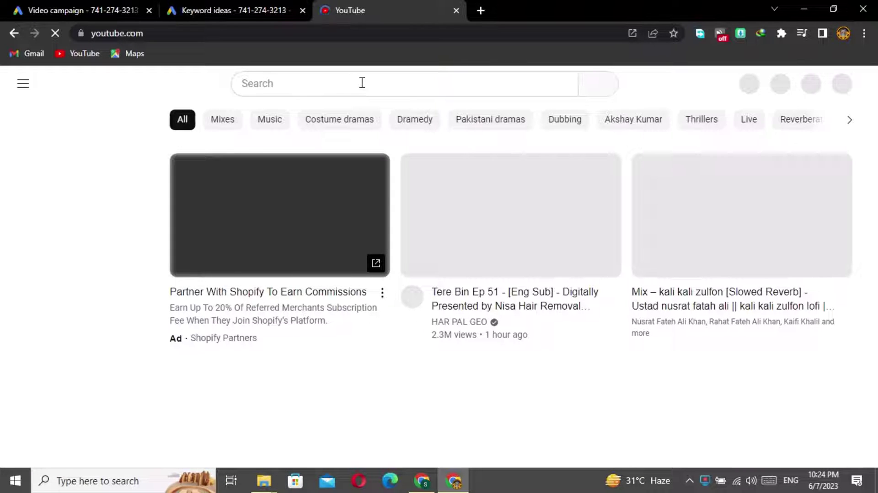
{"action": "left_click", "coordinate": [361, 83]}
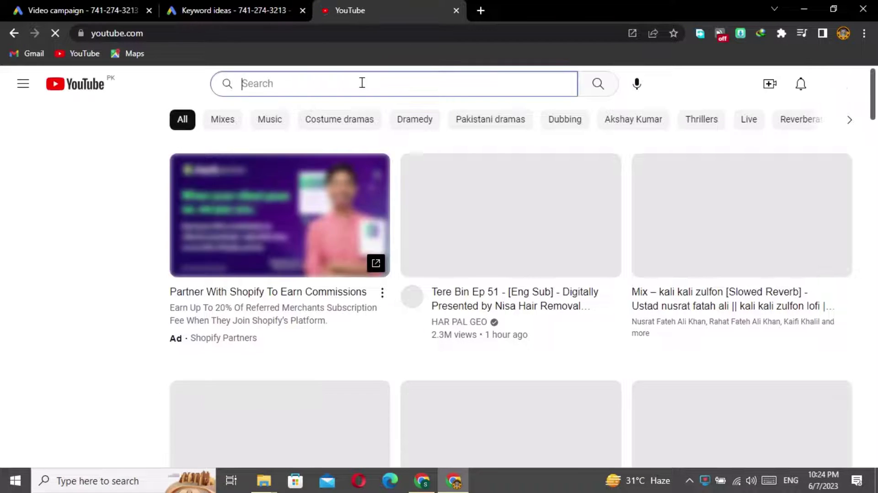
{"action": "type", "text": "kia s"}
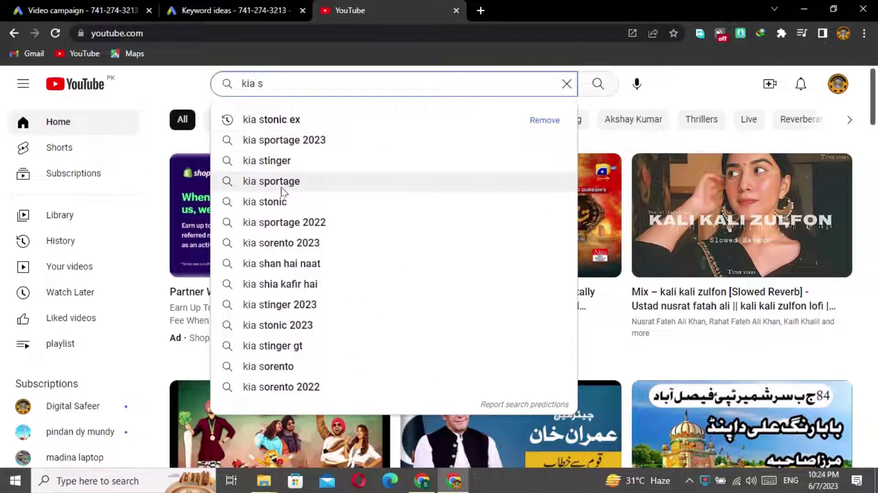
{"action": "left_click", "coordinate": [271, 182]}
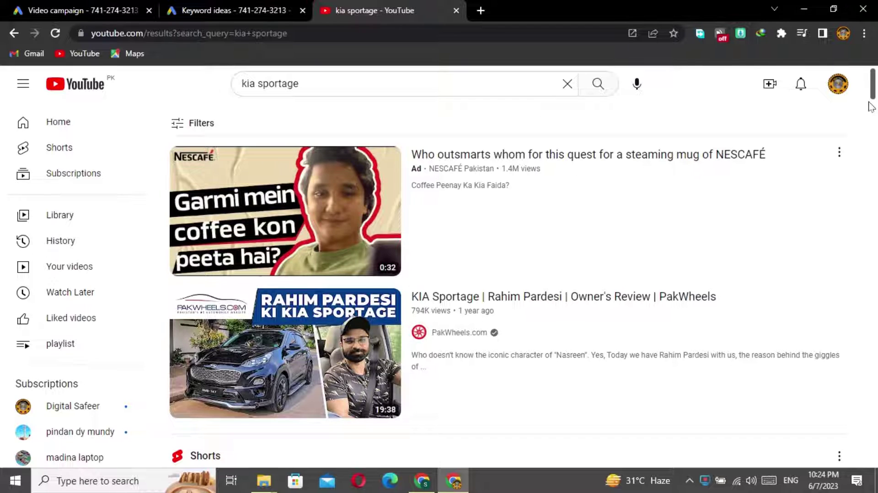
Open the PakWheels KIA Sportage owner's review video, skip its pre-roll ad and pause playback
{"action": "mouse_move", "coordinate": [871, 102]}
{"action": "left_mouse_down"}
{"action": "mouse_move", "coordinate": [871, 115]}
{"action": "mouse_move", "coordinate": [873, 98]}
{"action": "left_mouse_up"}
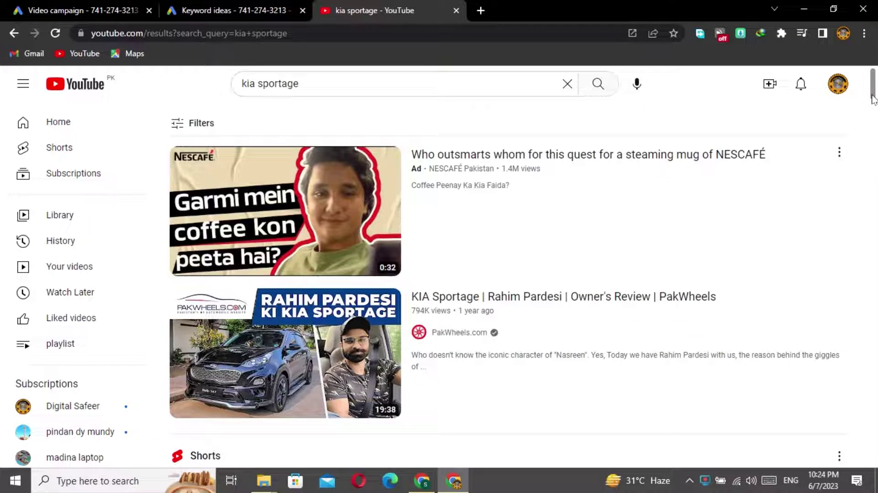
{"action": "left_click", "coordinate": [326, 366]}
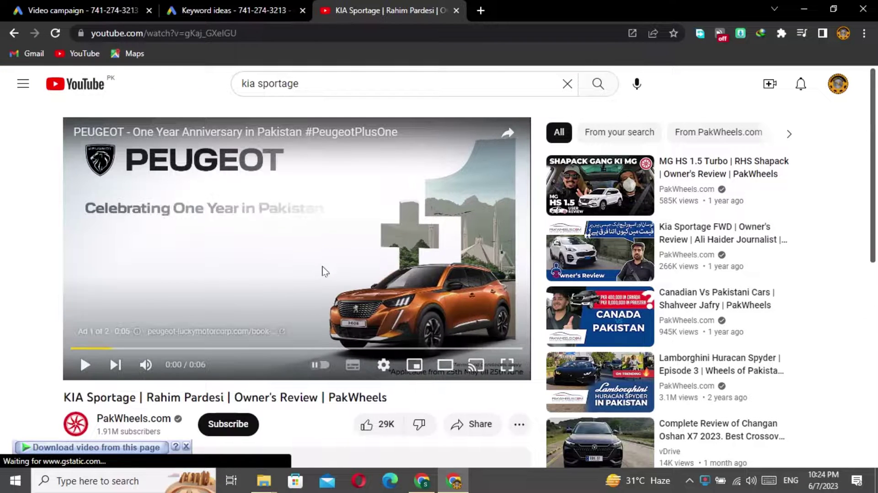
{"action": "left_click", "coordinate": [346, 35]}
{"action": "left_click", "coordinate": [346, 35]}
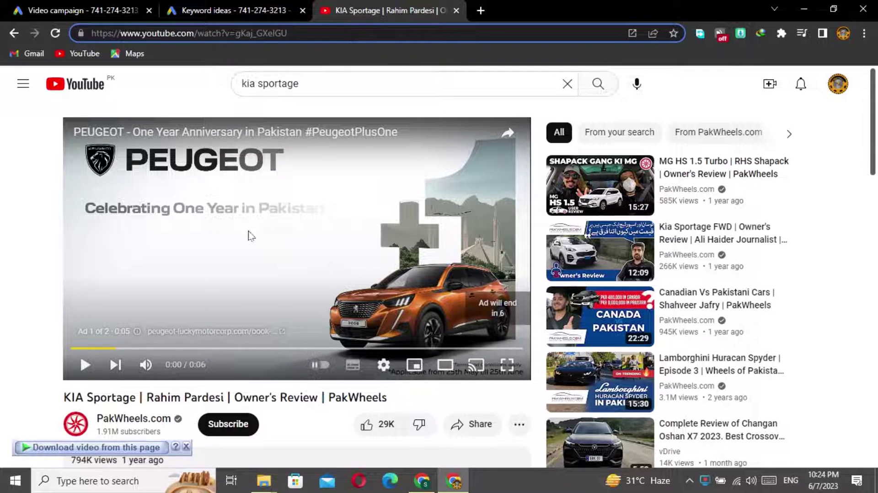
{"action": "left_click", "coordinate": [251, 279]}
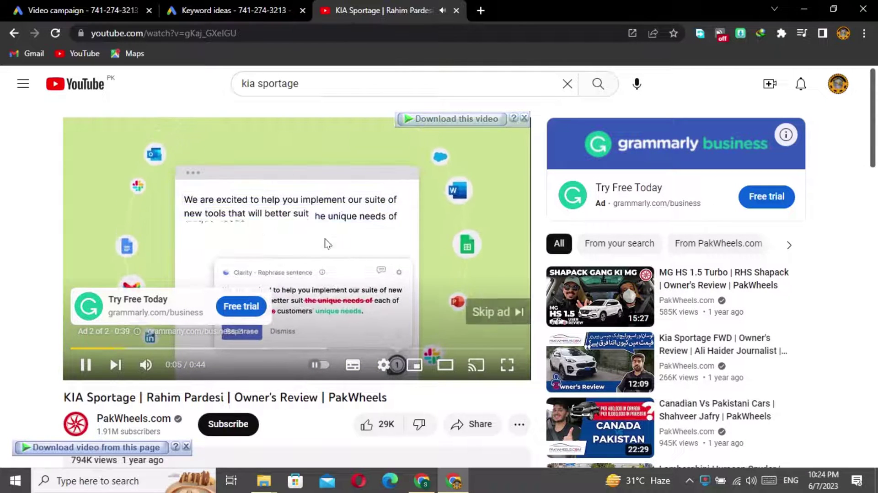
{"action": "left_click", "coordinate": [491, 311]}
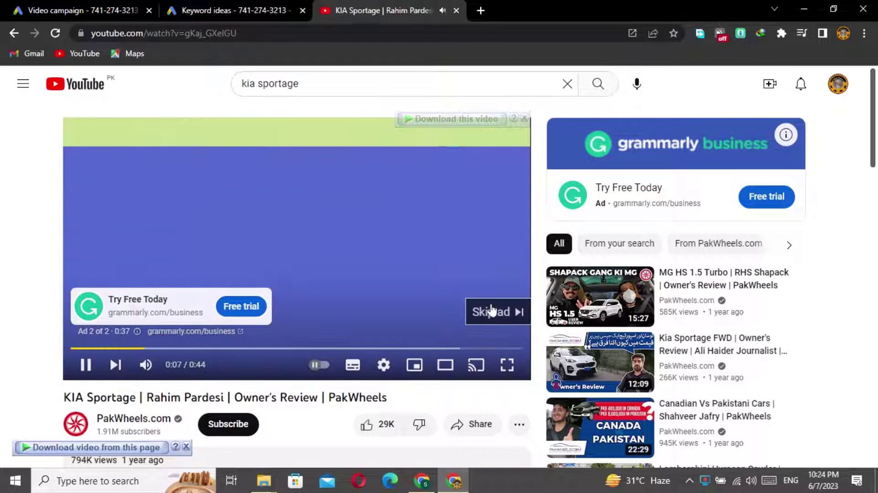
{"action": "left_click", "coordinate": [327, 245]}
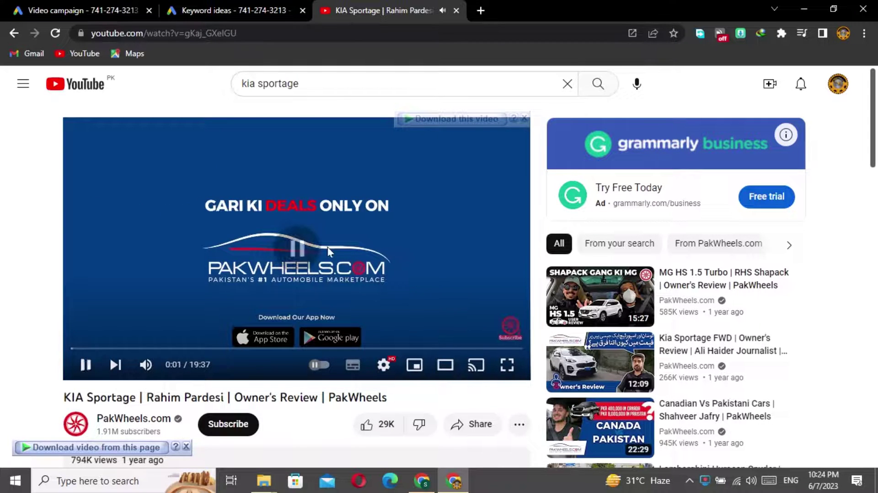
Copy the review video's URL and paste it as the YouTube video for the campaign's ad
{"action": "left_click", "coordinate": [296, 34]}
{"action": "key", "text": "ctrl+c"}
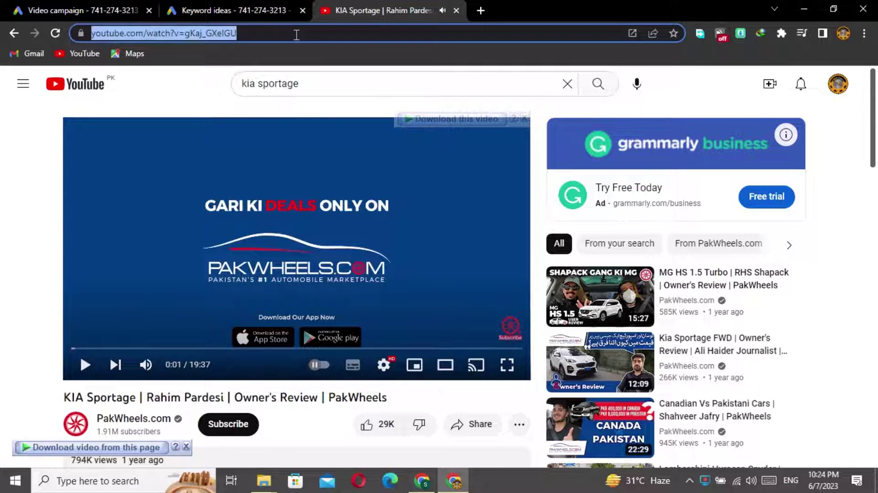
{"action": "left_click", "coordinate": [80, 10]}
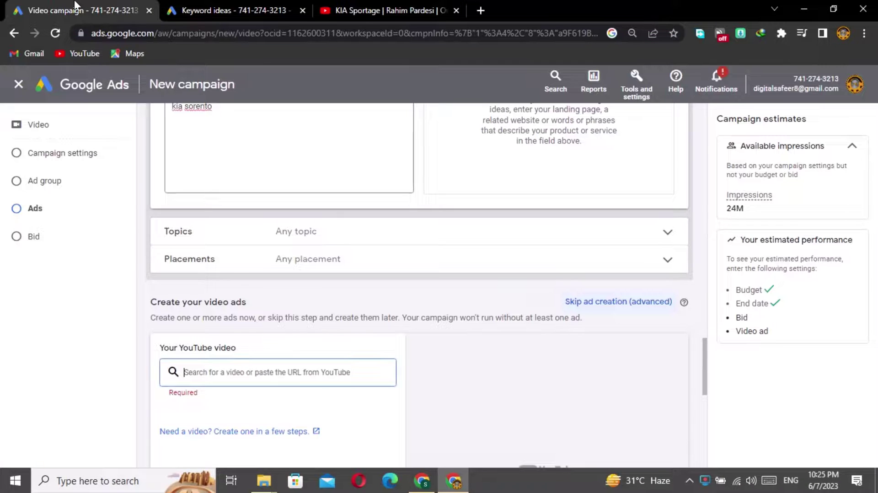
{"action": "left_click", "coordinate": [211, 371]}
{"action": "key", "text": "ctrl+v"}
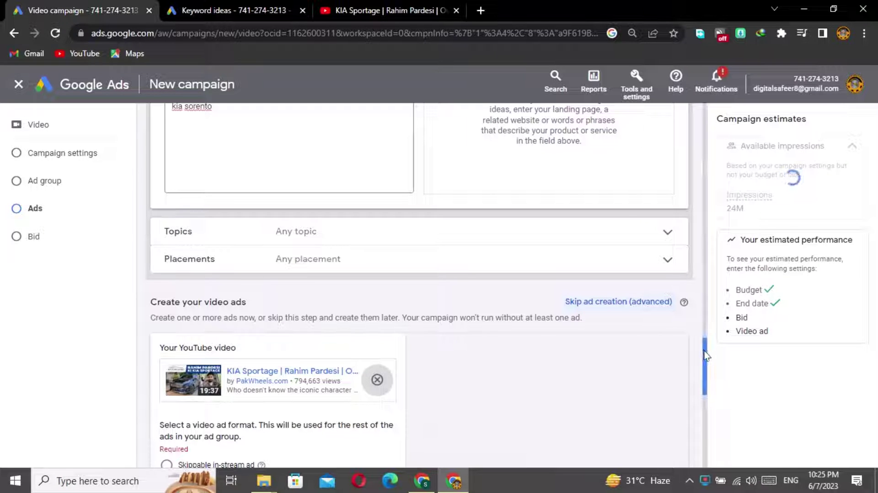
Choose the skippable in-stream ad format for the KIA Sportage video ad
{"action": "scroll", "coordinate": [705, 355], "scroll_direction": "down", "scroll_amount": 2}
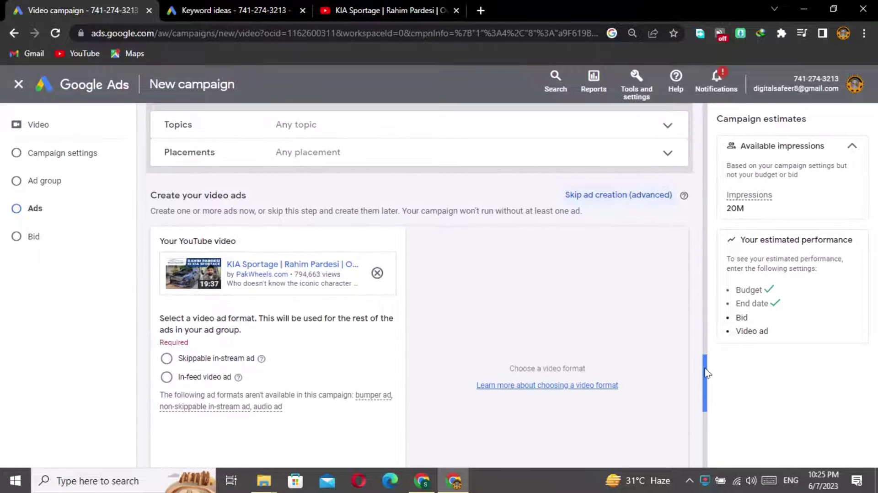
{"action": "left_click", "coordinate": [169, 362]}
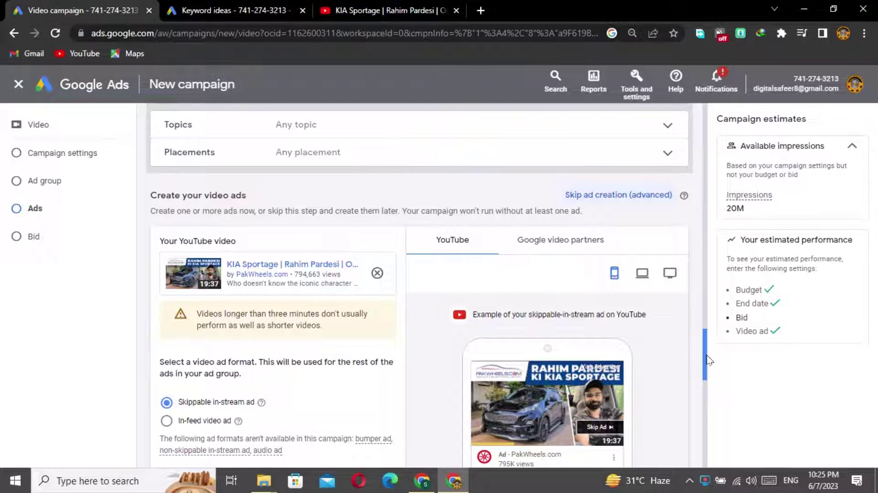
{"action": "left_click_drag", "start_coordinate": [707, 359], "coordinate": [707, 393]}
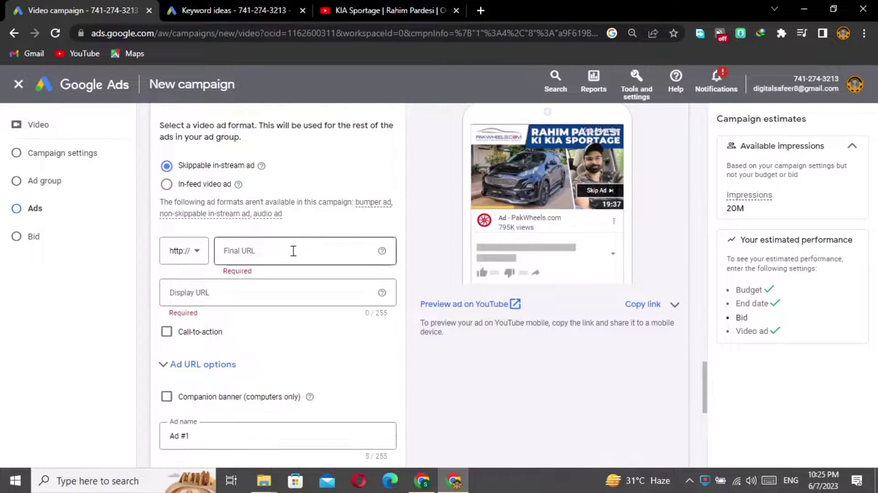
Paste the copied YouTube review video URL as both the final URL and the display URL of the ad
{"action": "left_click", "coordinate": [274, 251]}
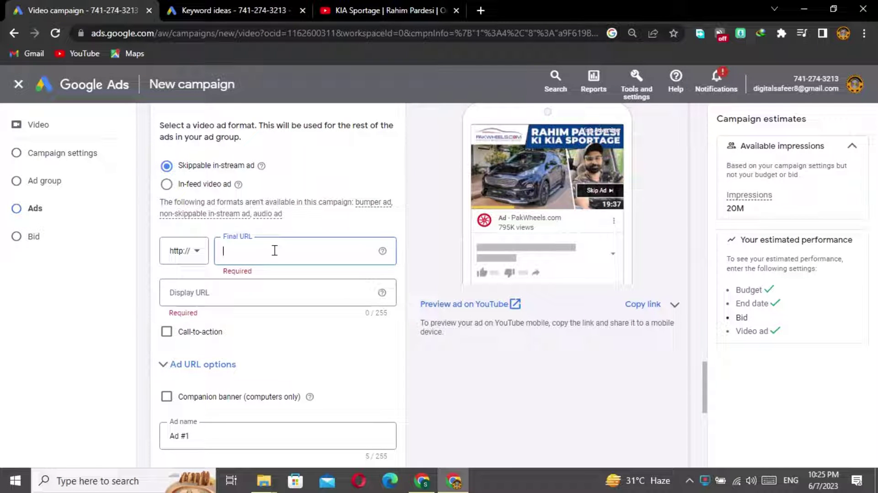
{"action": "key", "text": "ctrl+v"}
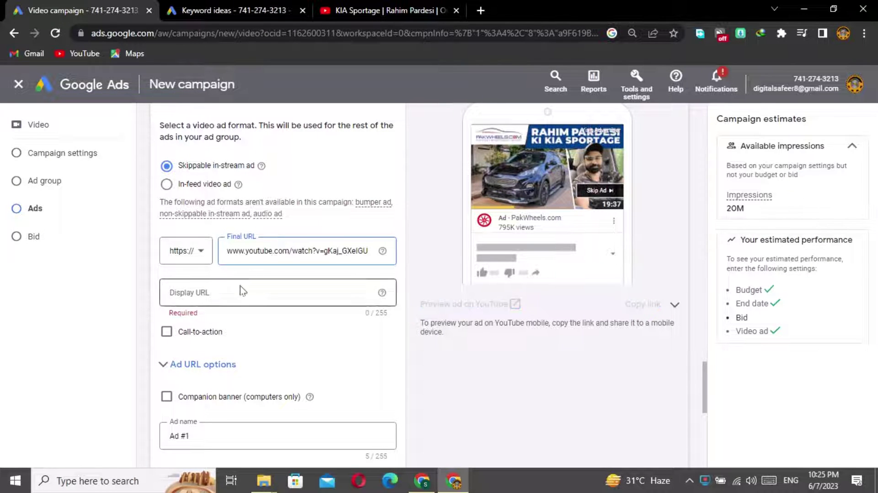
{"action": "left_click", "coordinate": [230, 287]}
{"action": "key", "text": "ctrl+v"}
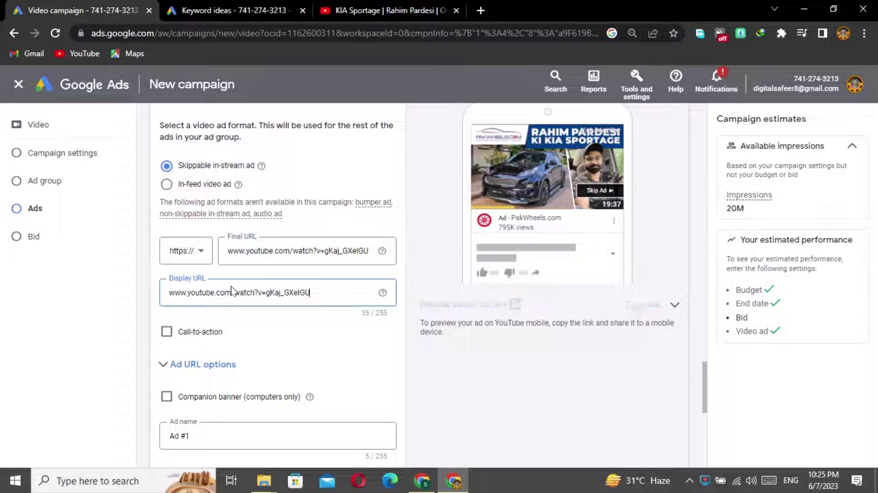
Enable the ad's call-to-action and choose "Buy now" as its text
{"action": "left_click", "coordinate": [167, 332]}
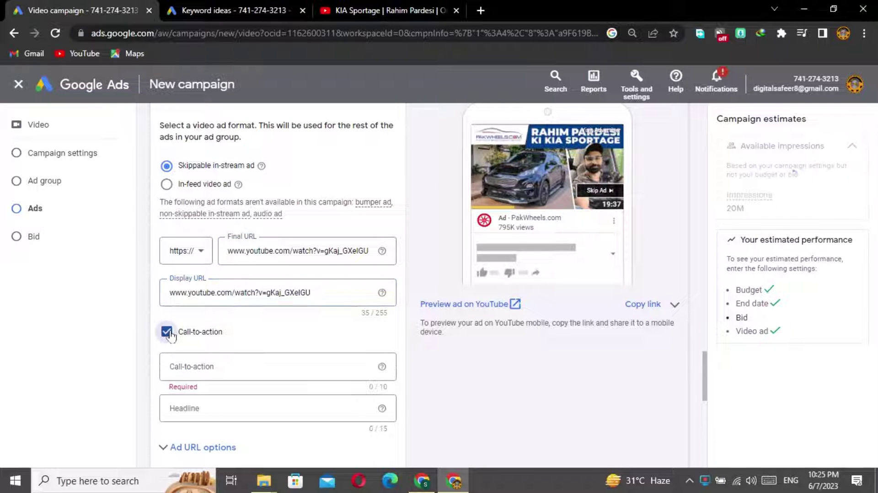
{"action": "left_click", "coordinate": [200, 364]}
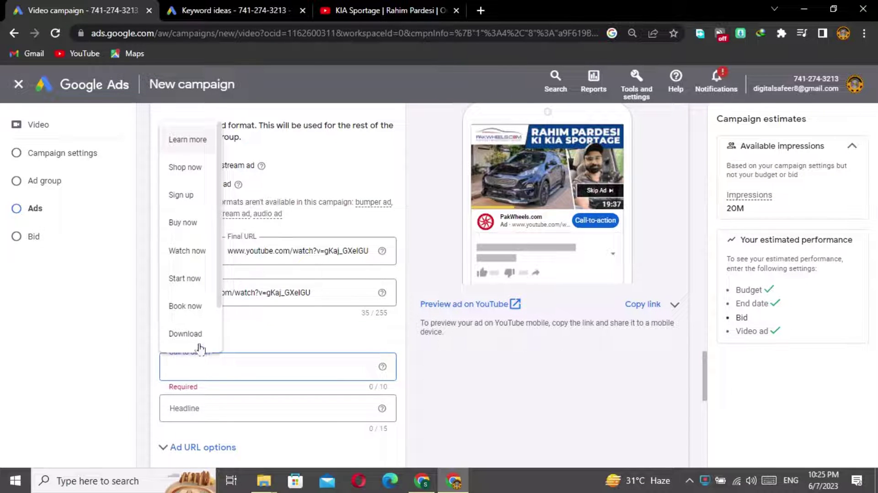
{"action": "left_click", "coordinate": [182, 223]}
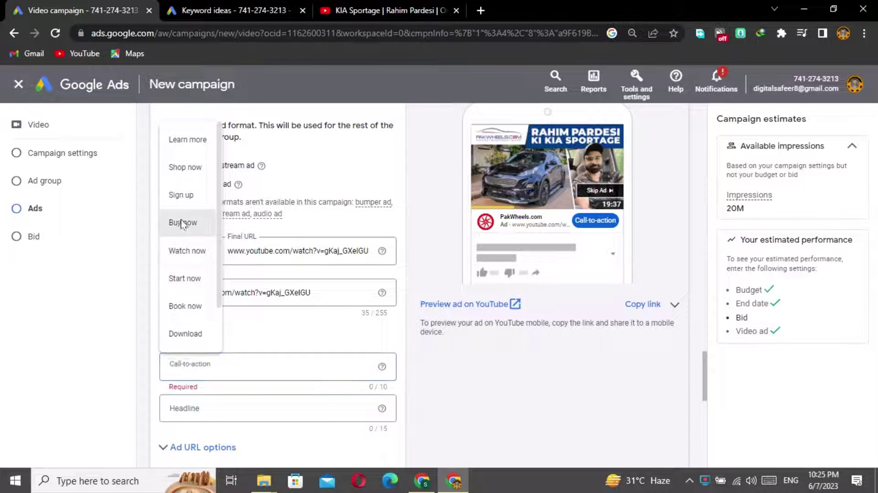
Enter "kia sportage" as the headline for the ad's call-to-action
{"action": "left_click", "coordinate": [208, 405]}
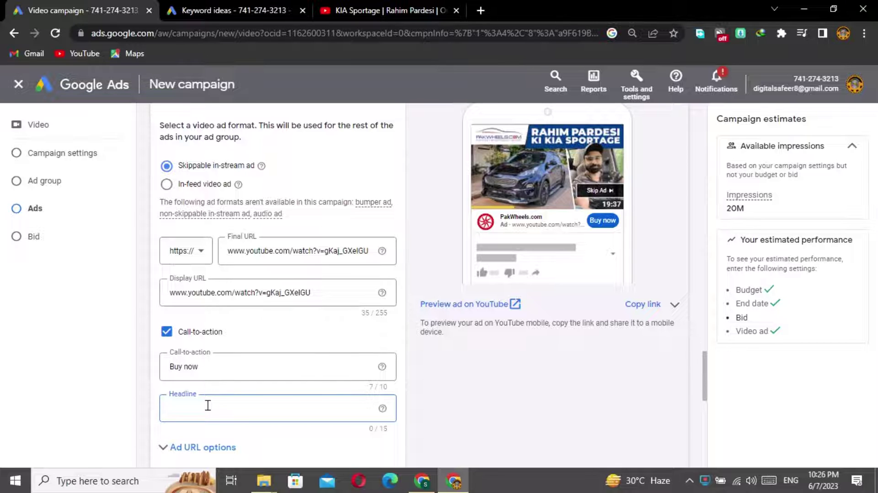
{"action": "type", "text": "ki"}
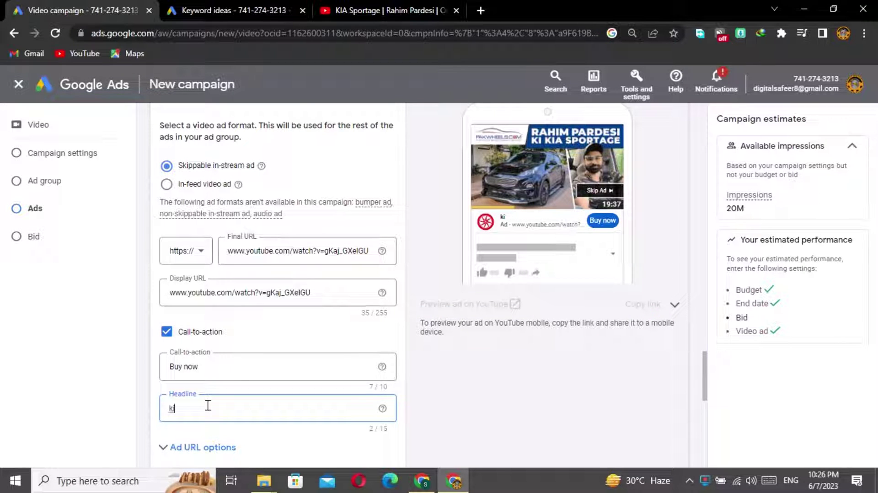
{"action": "type", "text": "a "}
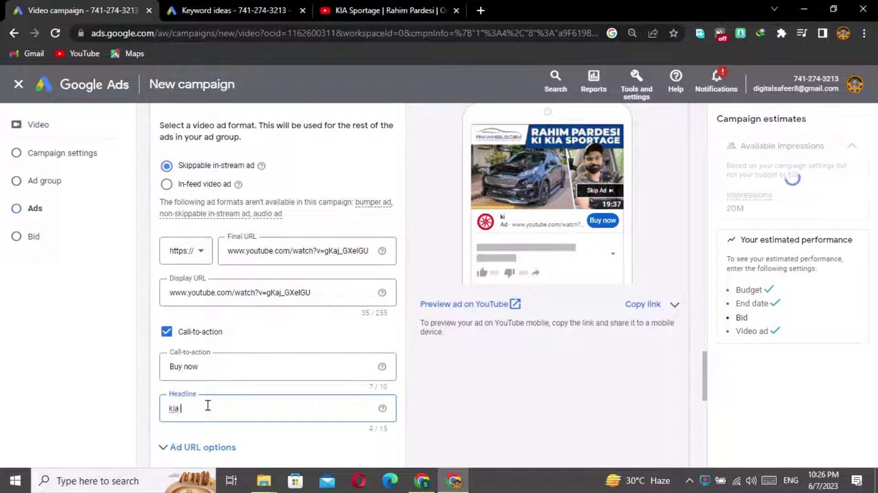
{"action": "type", "text": "sportage"}
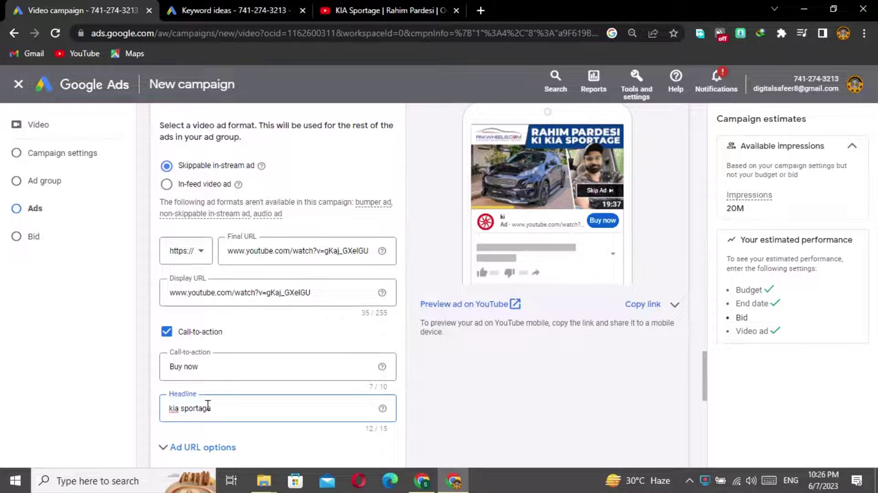
Try to extend the call-to-action headline to "kia sportage 2023"
{"action": "type", "text": " 2"}
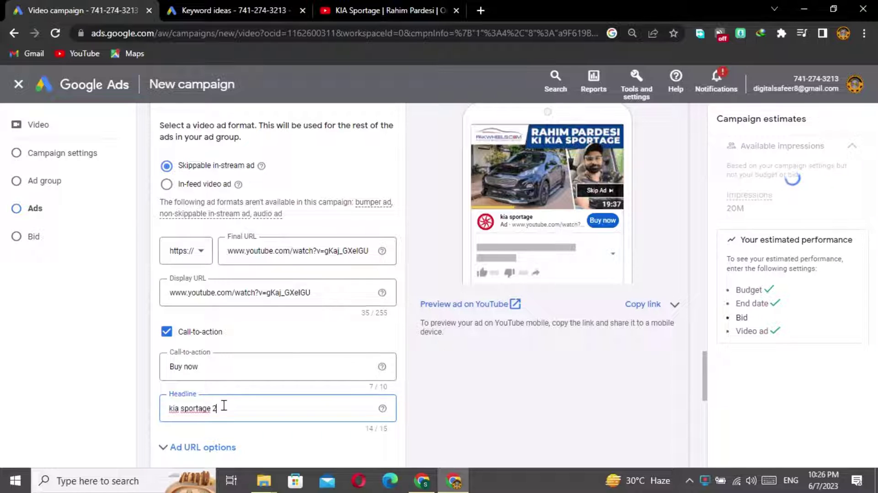
{"action": "type", "text": "023"}
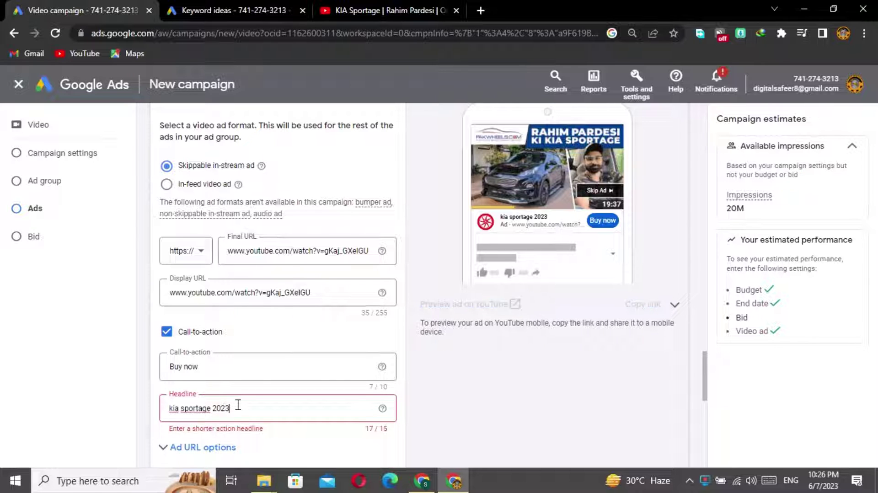
{"action": "key", "text": "BackSpace"}
{"action": "key", "text": "BackSpace"}
{"action": "key", "text": "BackSpace"}
{"action": "key", "text": "BackSpace"}
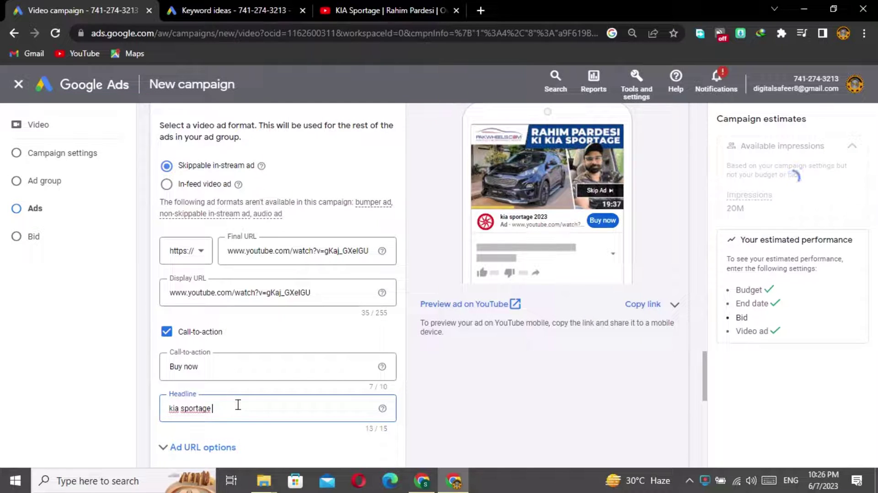
{"action": "key", "text": "BackSpace"}
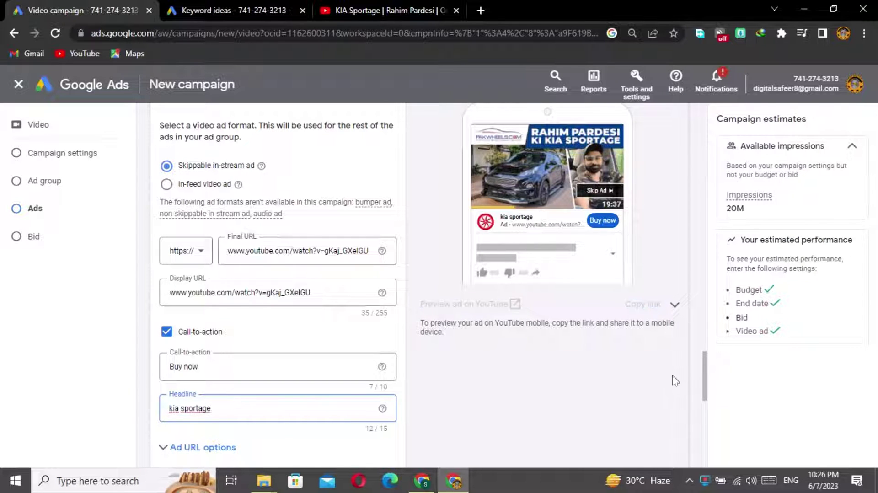
Rename the video ad to "Ad kia sportage", keeping the auto-generated companion banner
{"action": "left_click_drag", "start_coordinate": [704, 380], "coordinate": [700, 415]}
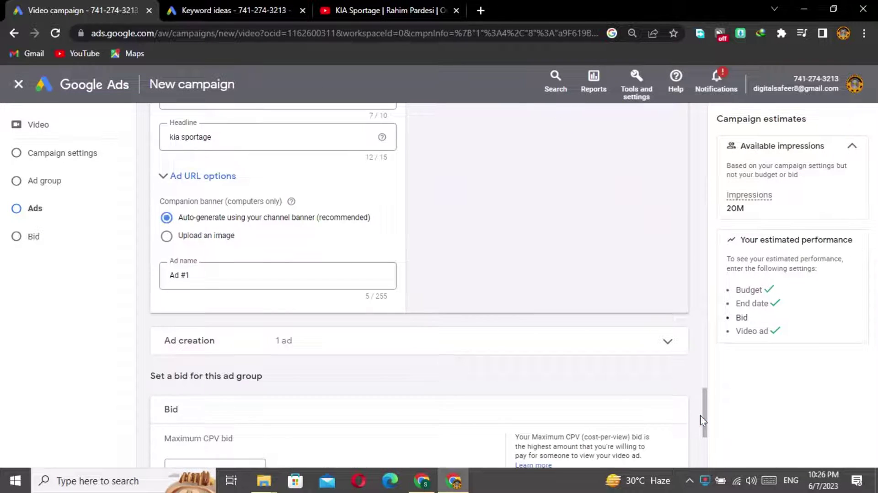
{"action": "left_click", "coordinate": [243, 276]}
{"action": "key", "text": "BackSpace"}
{"action": "key", "text": "BackSpace"}
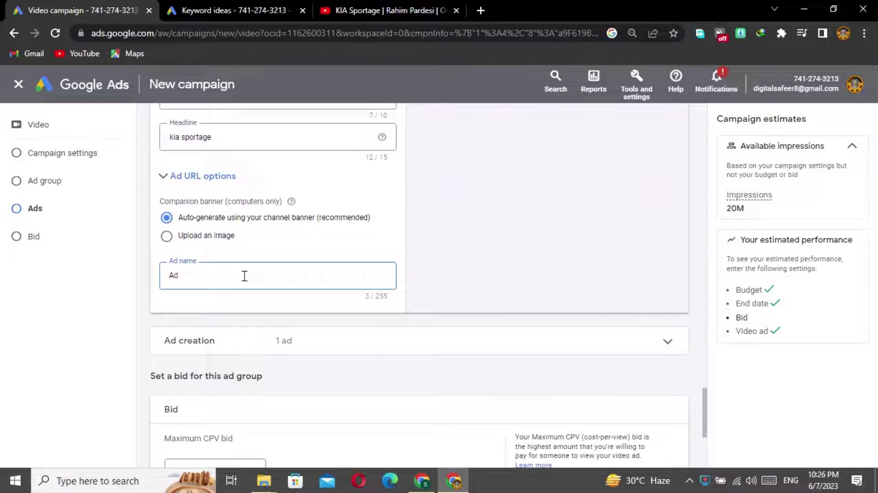
{"action": "type", "text": "kia"}
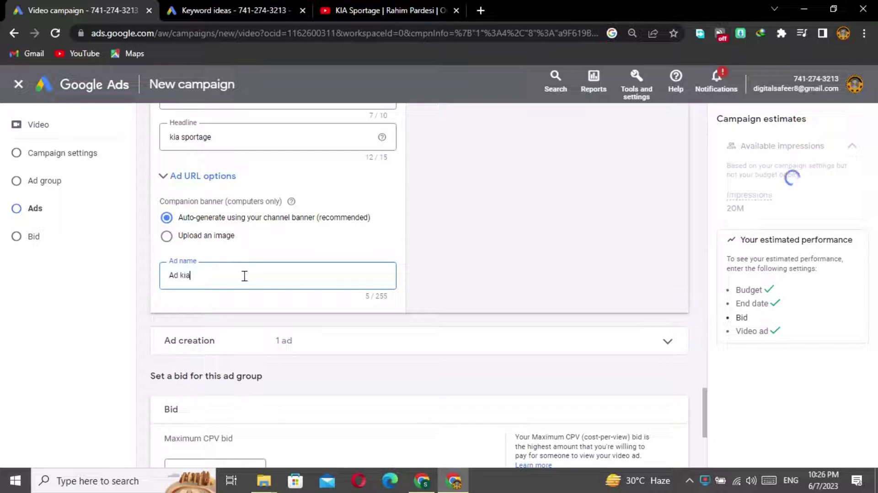
{"action": "type", "text": " sportage"}
Set the ad group's maximum CPV bid to PKR 5, and review the bid section down to the campaign creation option
{"action": "left_click", "coordinate": [706, 405]}
{"action": "left_click_drag", "start_coordinate": [707, 406], "coordinate": [706, 421]}
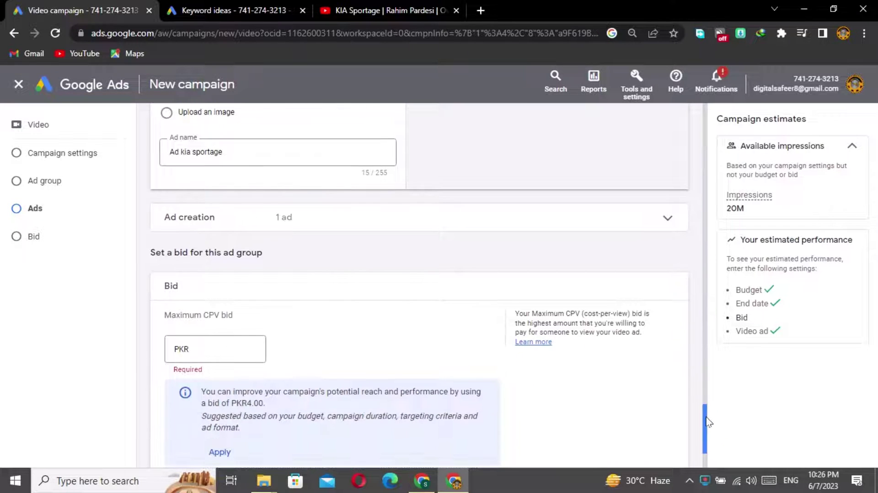
{"action": "left_click", "coordinate": [203, 350]}
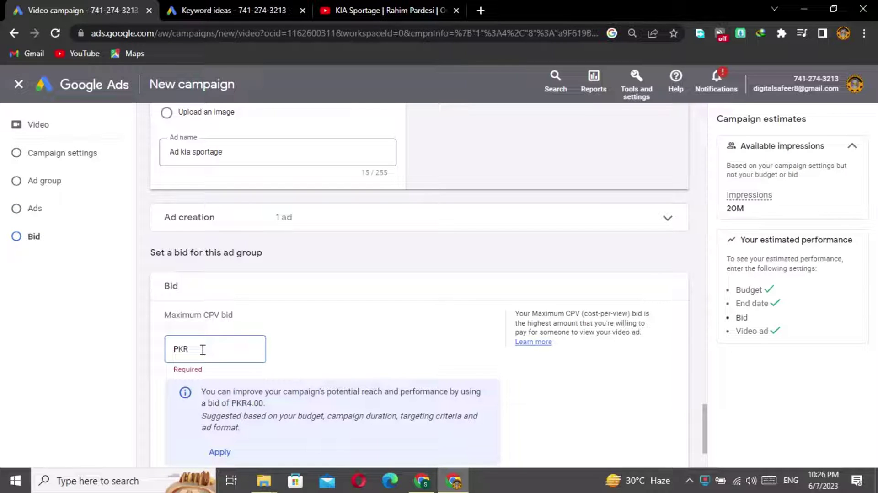
{"action": "type", "text": "5"}
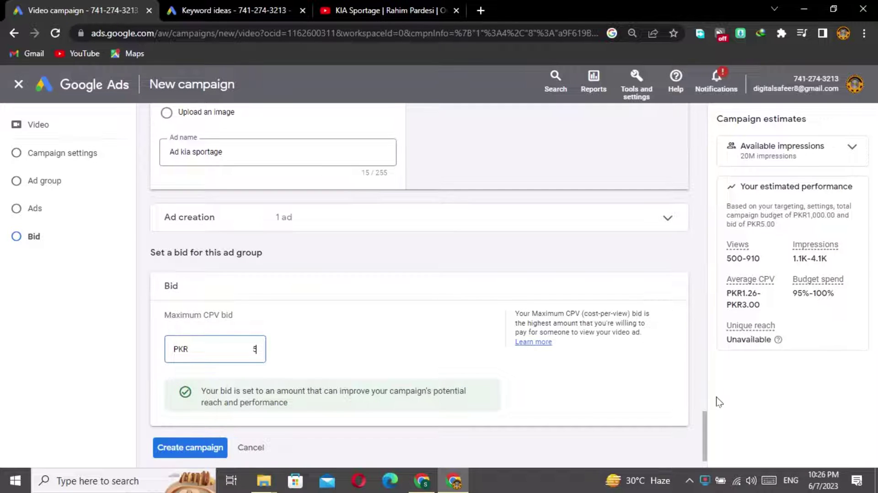
{"action": "mouse_move", "coordinate": [704, 414]}
{"action": "left_mouse_down"}
{"action": "mouse_move", "coordinate": [705, 421]}
{"action": "mouse_move", "coordinate": [706, 407]}
{"action": "left_mouse_up"}
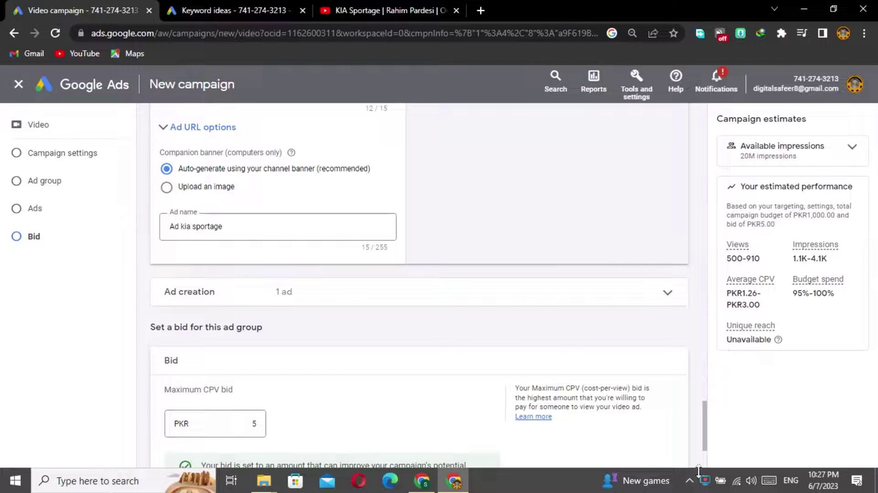
{"action": "left_click_drag", "start_coordinate": [705, 448], "coordinate": [708, 463]}
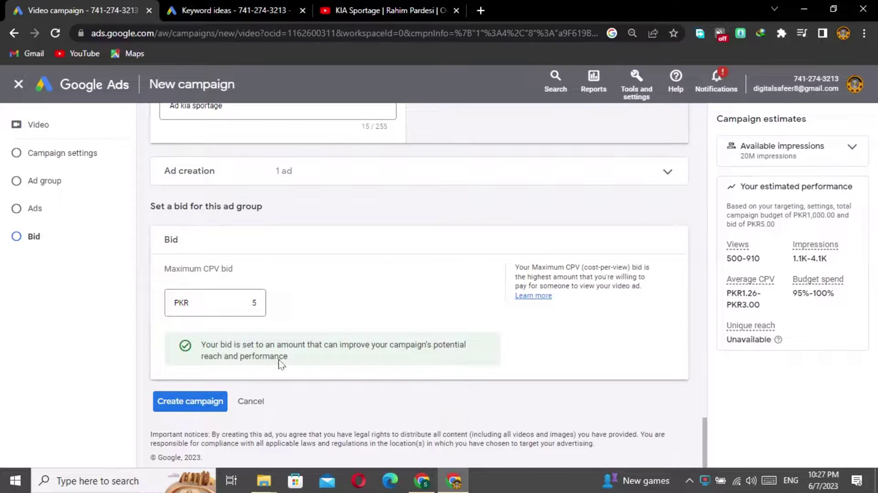